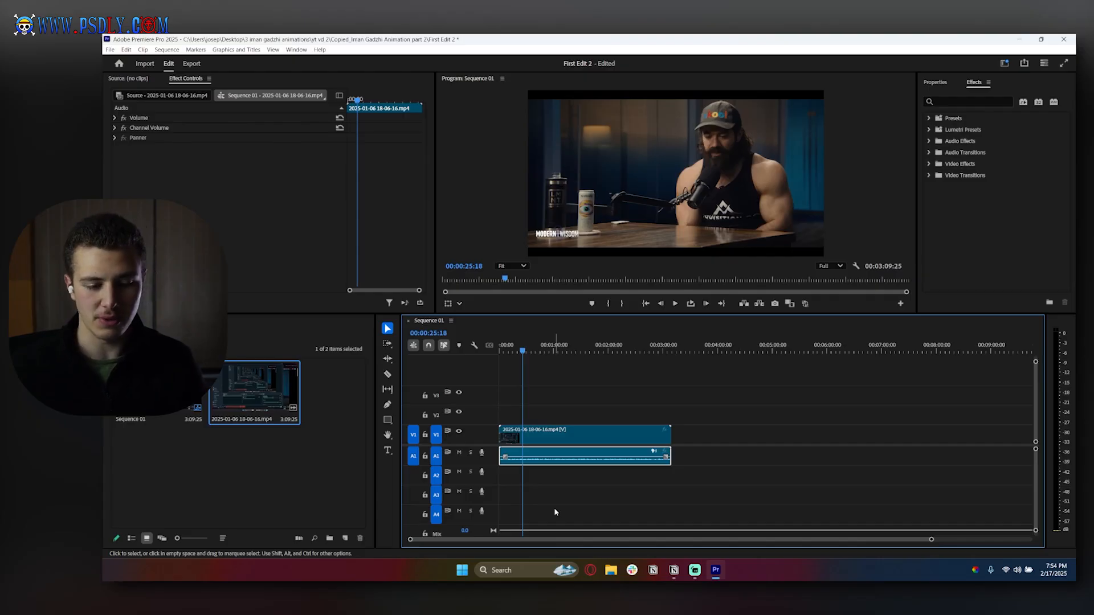
{"action": "left_click", "coordinate": [568, 436]}
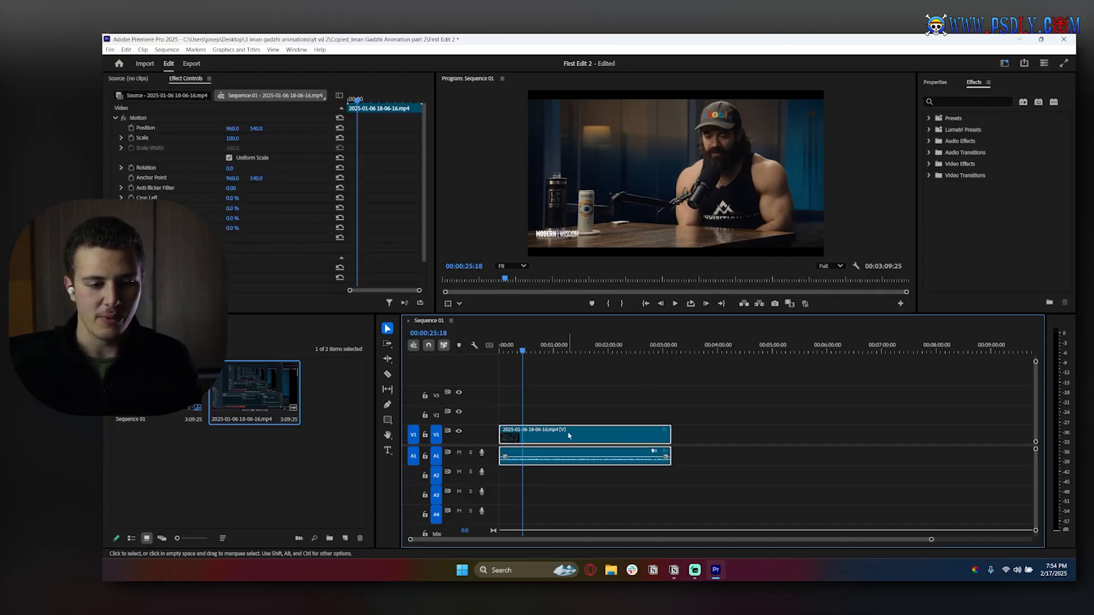
{"action": "left_click", "coordinate": [567, 392]}
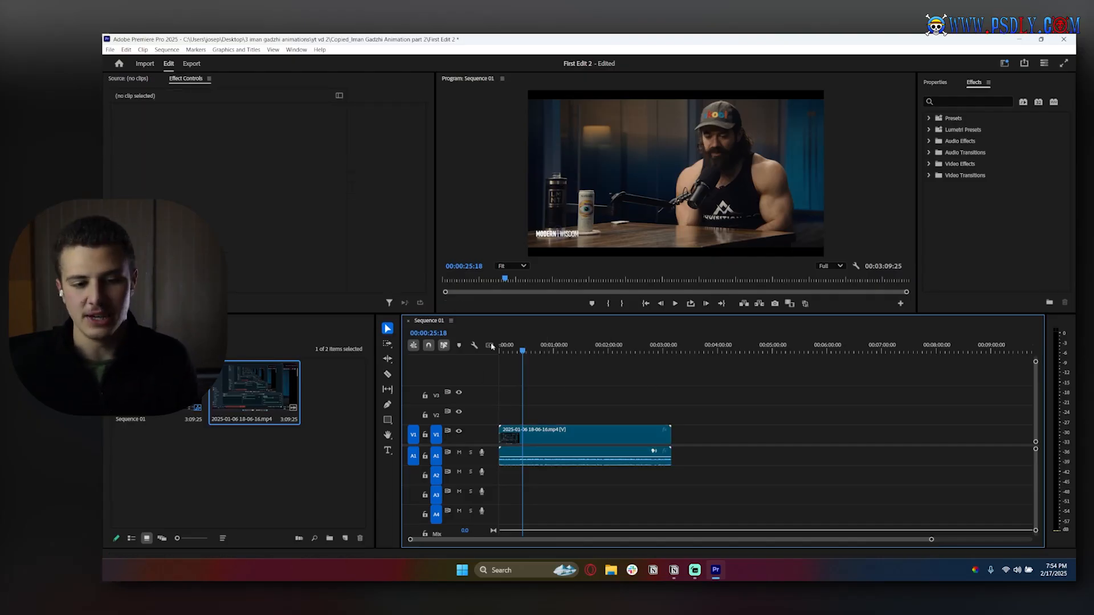
{"action": "left_click", "coordinate": [569, 434]}
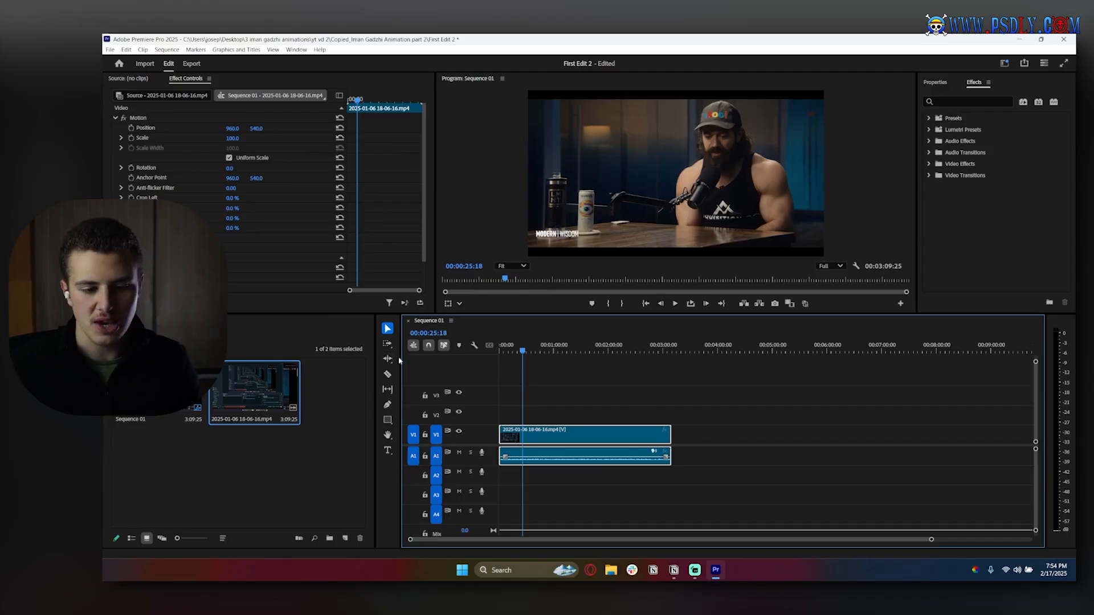
{"action": "left_click_drag", "start_coordinate": [255, 393], "coordinate": [544, 443]}
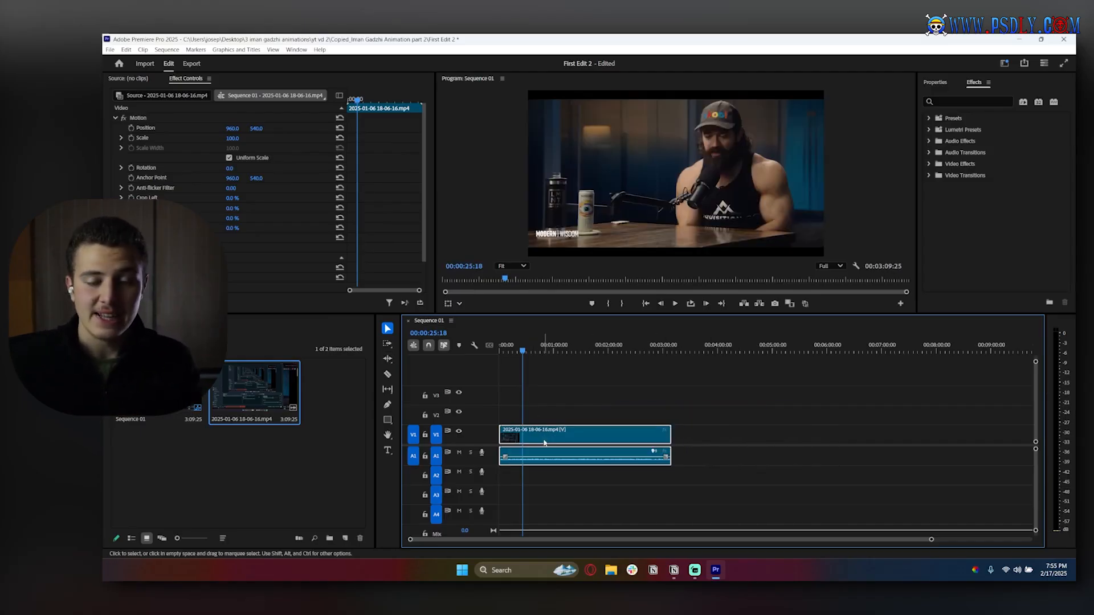
{"action": "left_click", "coordinate": [559, 397]}
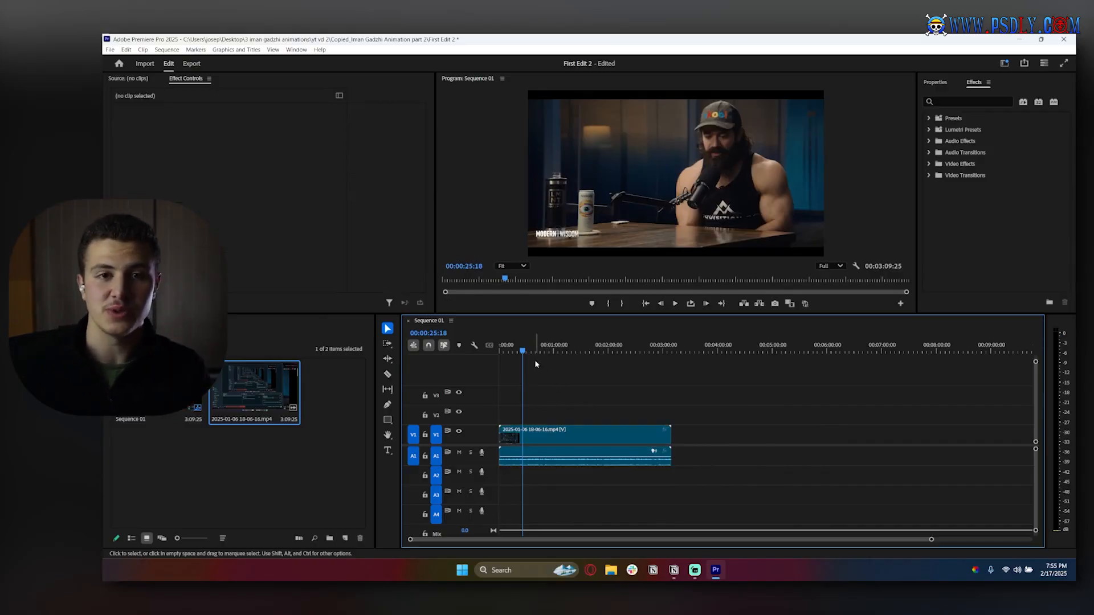
- Zoom into the timeline, enlarge the tracks, and split the podcast clip with the Razor tool at about 00:00:25:17
{"action": "left_click", "coordinate": [388, 375]}
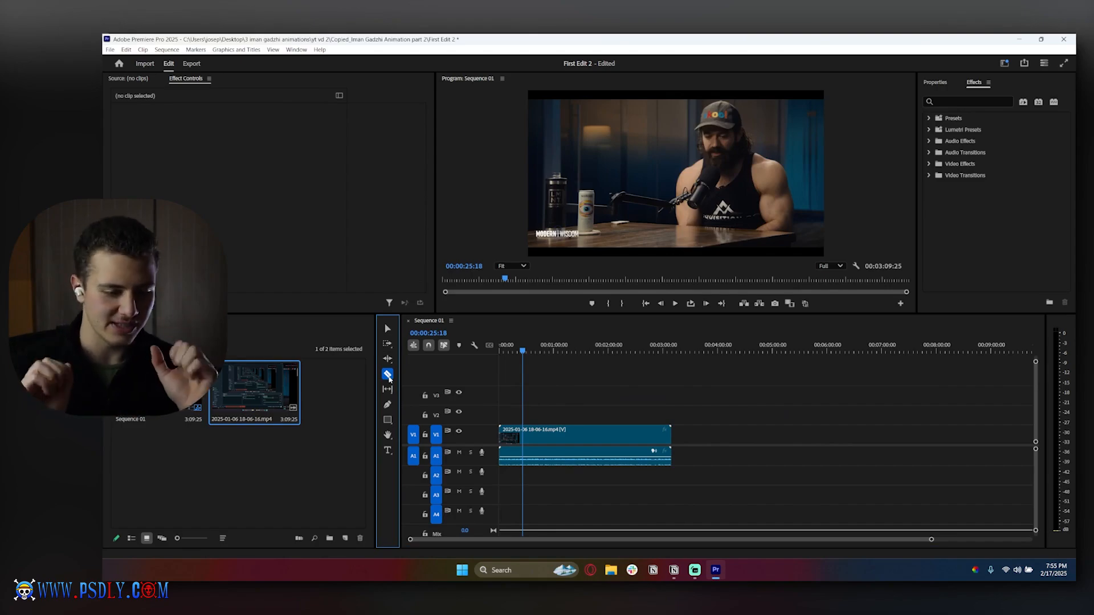
{"action": "left_click", "coordinate": [932, 541]}
{"action": "left_click_drag", "start_coordinate": [932, 541], "coordinate": [816, 542]}
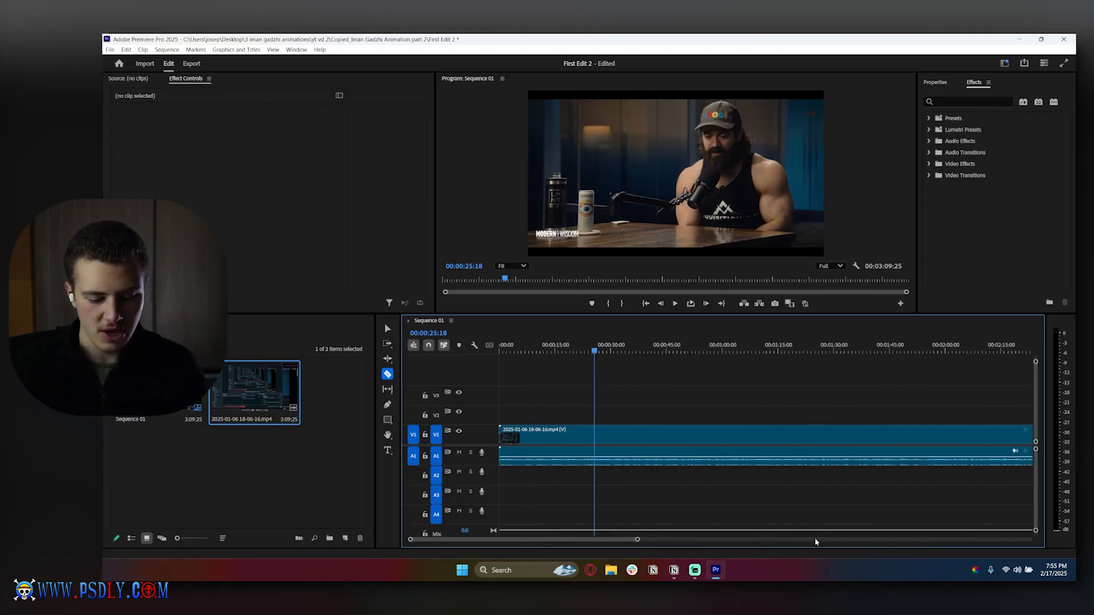
{"action": "scroll", "coordinate": [672, 450], "scroll_direction": "up", "scroll_amount": 5}
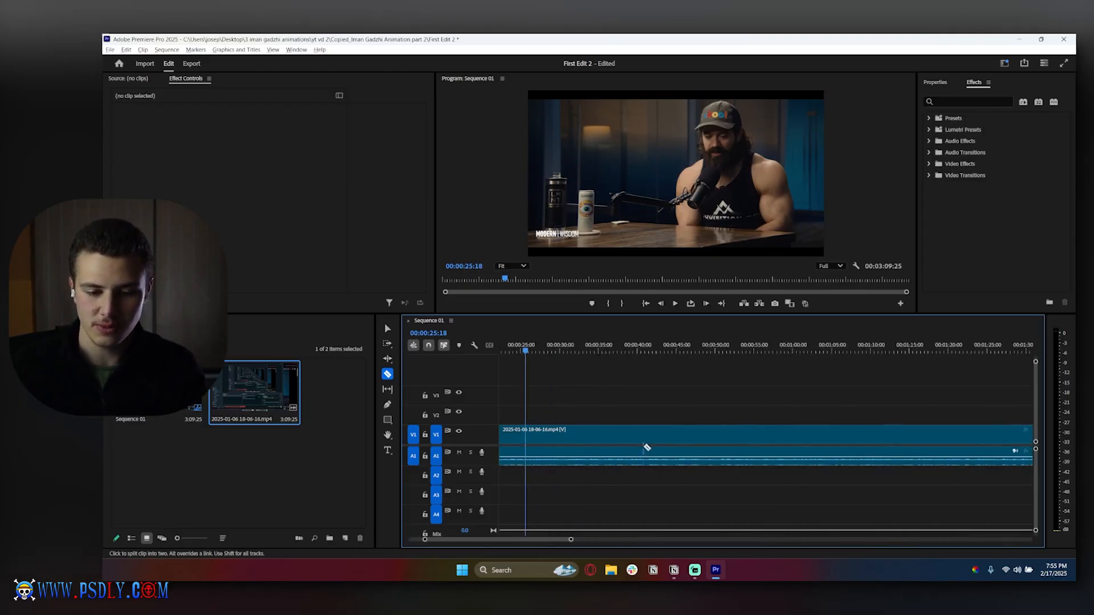
{"action": "scroll", "coordinate": [647, 449], "scroll_direction": "down", "scroll_amount": 6}
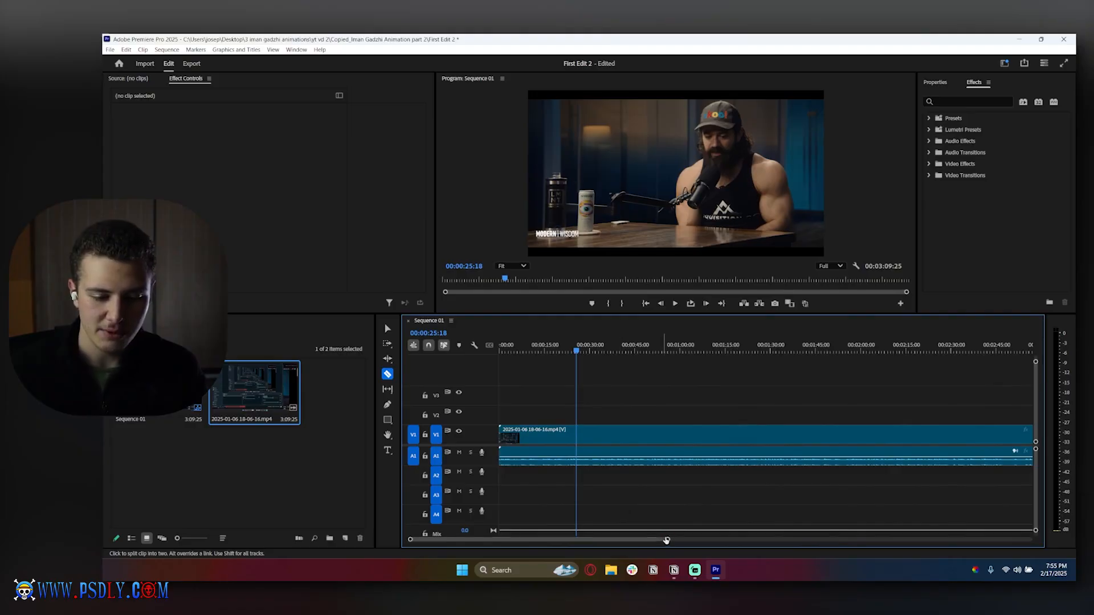
{"action": "scroll", "coordinate": [547, 453], "scroll_direction": "up", "scroll_amount": 5}
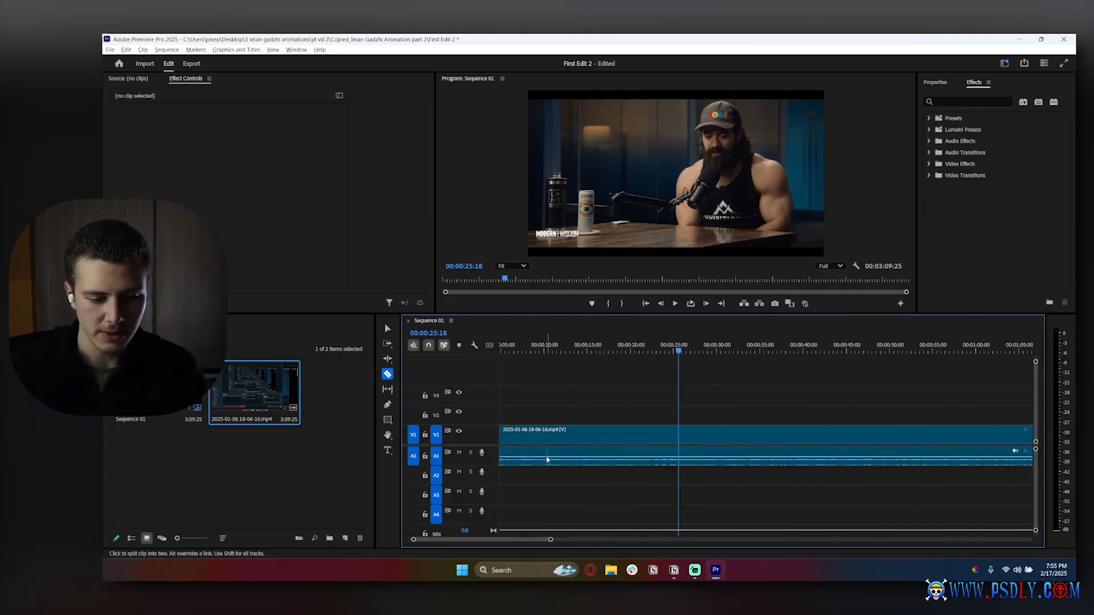
{"action": "left_click_drag", "start_coordinate": [1036, 450], "coordinate": [1035, 455]}
{"action": "left_click_drag", "start_coordinate": [1035, 364], "coordinate": [1035, 374]}
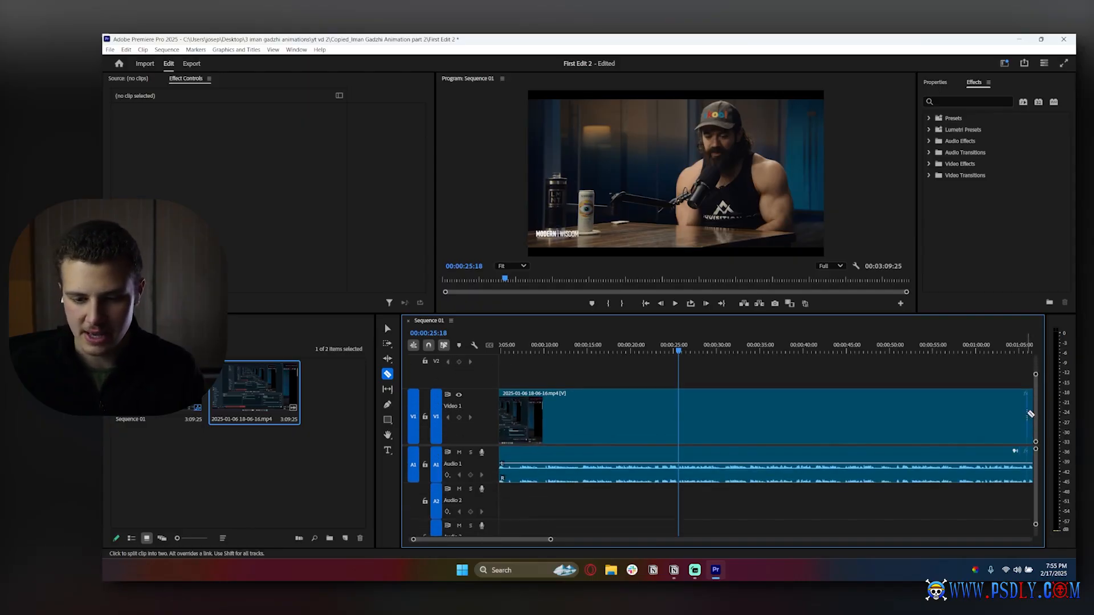
{"action": "left_click_drag", "start_coordinate": [1036, 449], "coordinate": [1034, 453]}
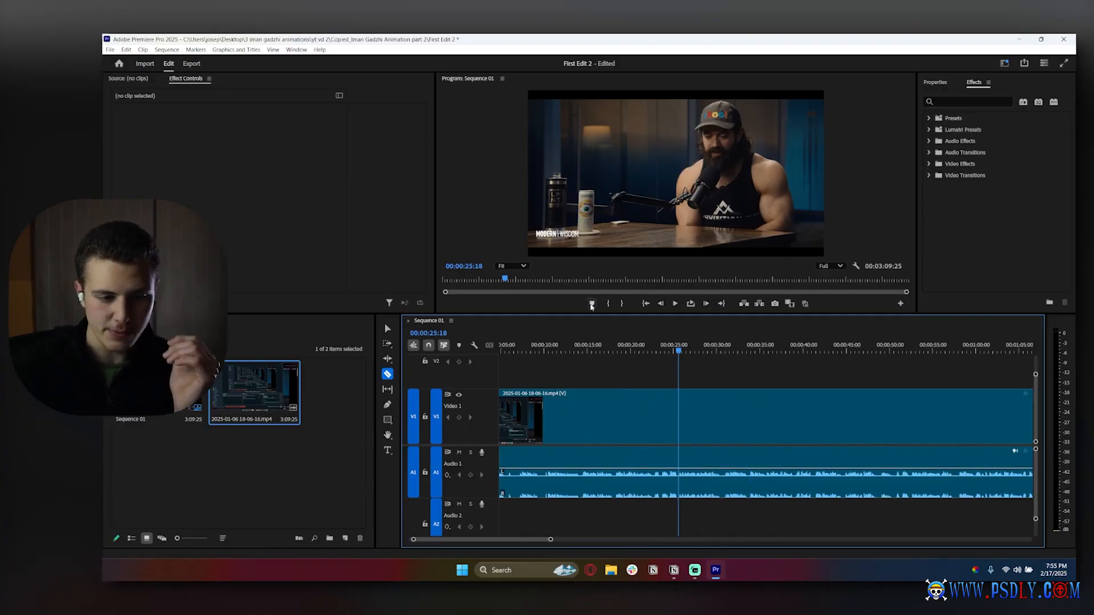
{"action": "left_click", "coordinate": [388, 329]}
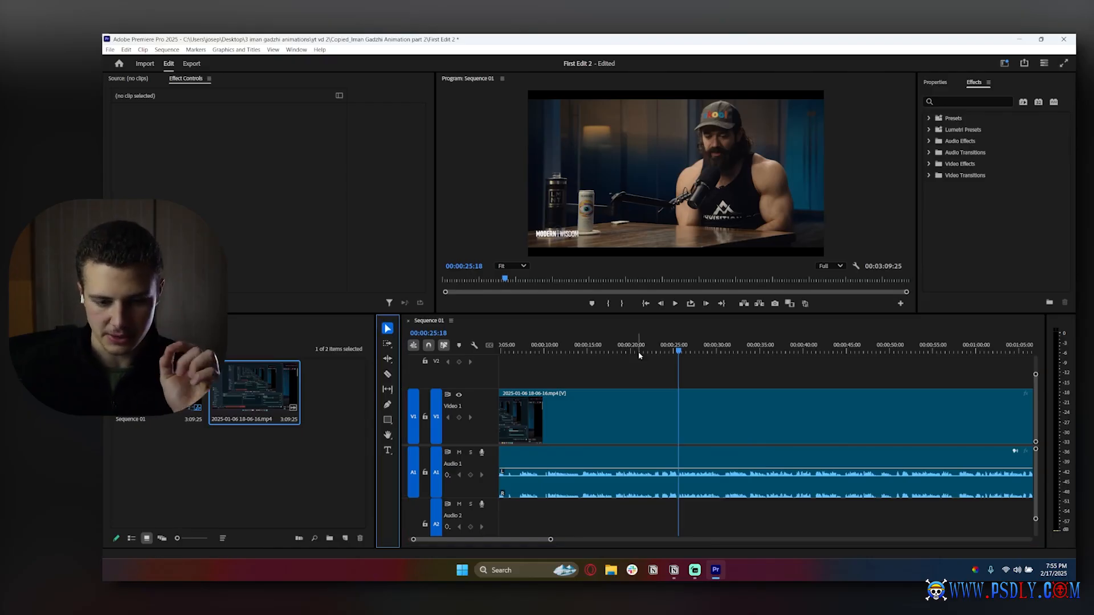
{"action": "mouse_move", "coordinate": [678, 352]}
{"action": "left_mouse_down"}
{"action": "mouse_move", "coordinate": [619, 353]}
{"action": "mouse_move", "coordinate": [720, 366]}
{"action": "mouse_move", "coordinate": [681, 369]}
{"action": "left_mouse_up"}
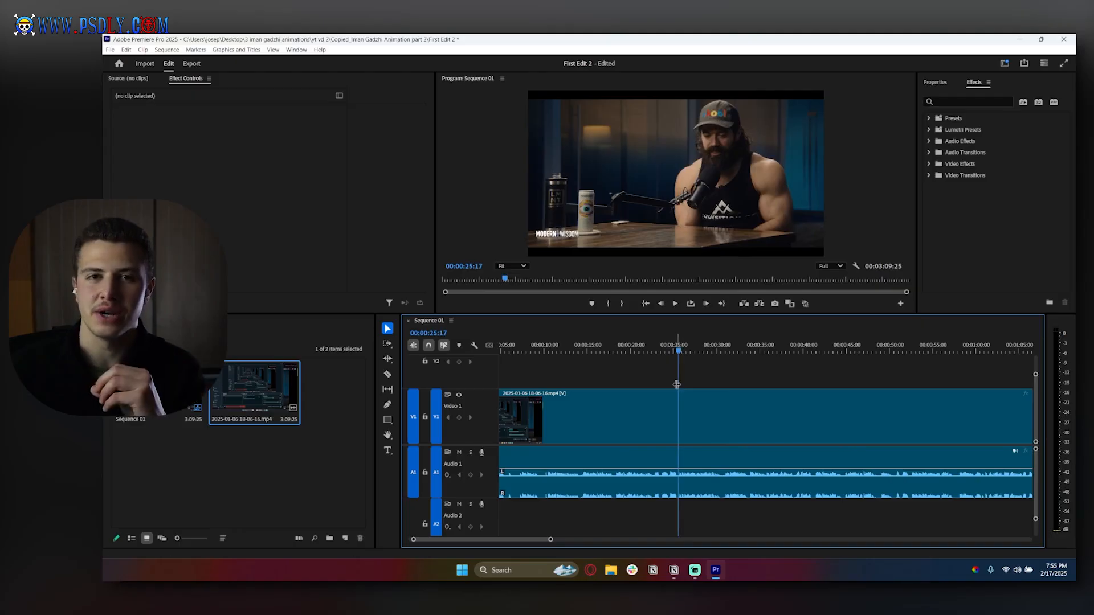
{"action": "left_click", "coordinate": [386, 375]}
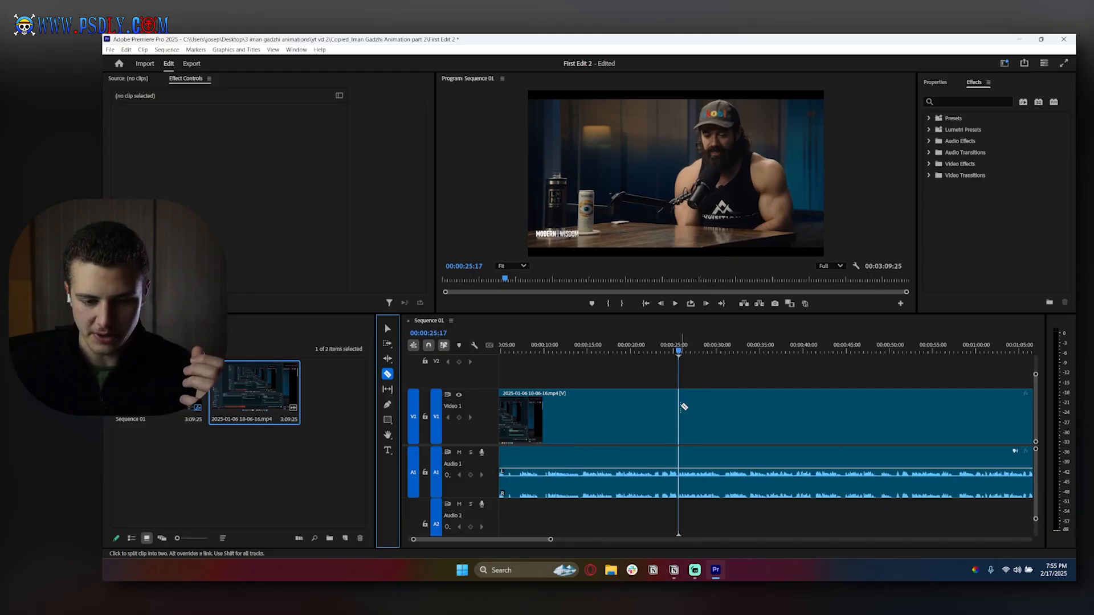
{"action": "left_click", "coordinate": [679, 406]}
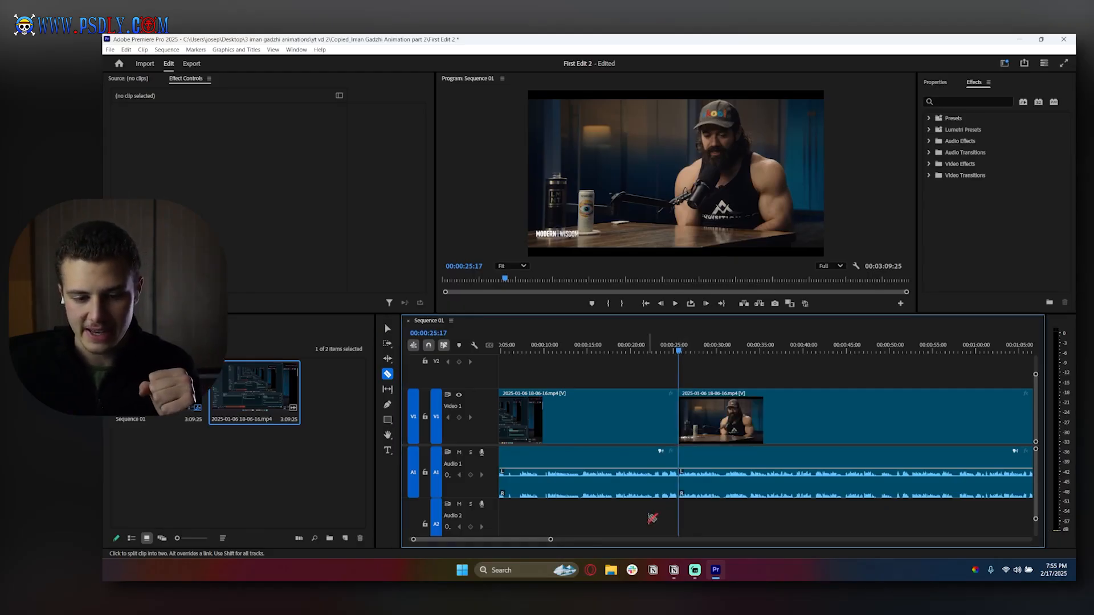
- Split the second segment again with the Razor tool at about 00:00:29:12, isolating a short section
{"action": "left_click", "coordinate": [388, 329]}
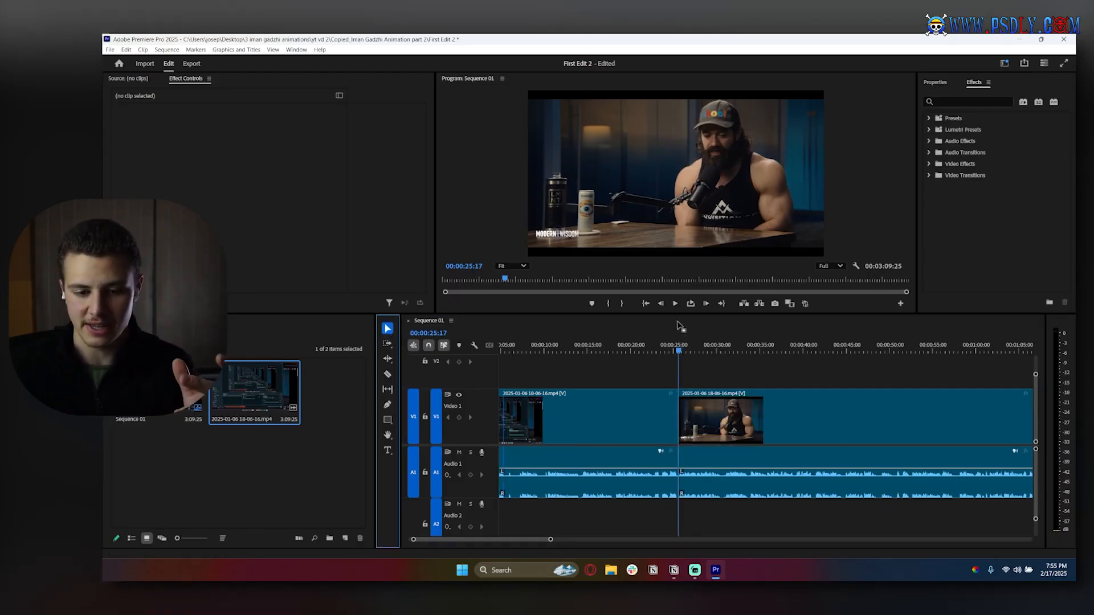
{"action": "left_click_drag", "start_coordinate": [679, 352], "coordinate": [726, 352]}
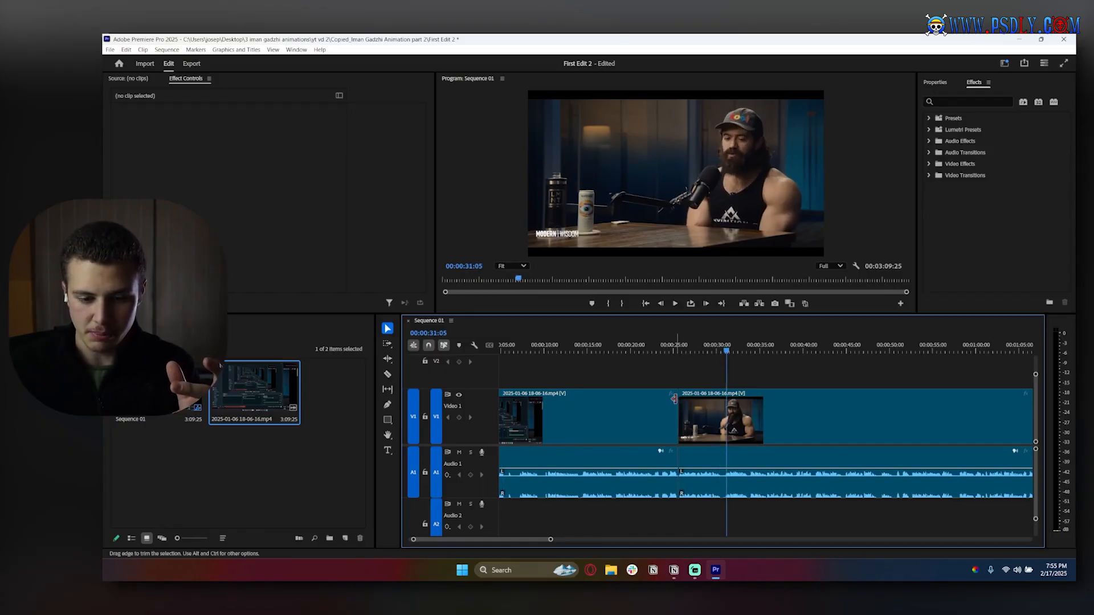
{"action": "left_click", "coordinate": [655, 410]}
{"action": "left_click", "coordinate": [702, 412]}
{"action": "left_click", "coordinate": [654, 410]}
{"action": "left_click", "coordinate": [651, 347]}
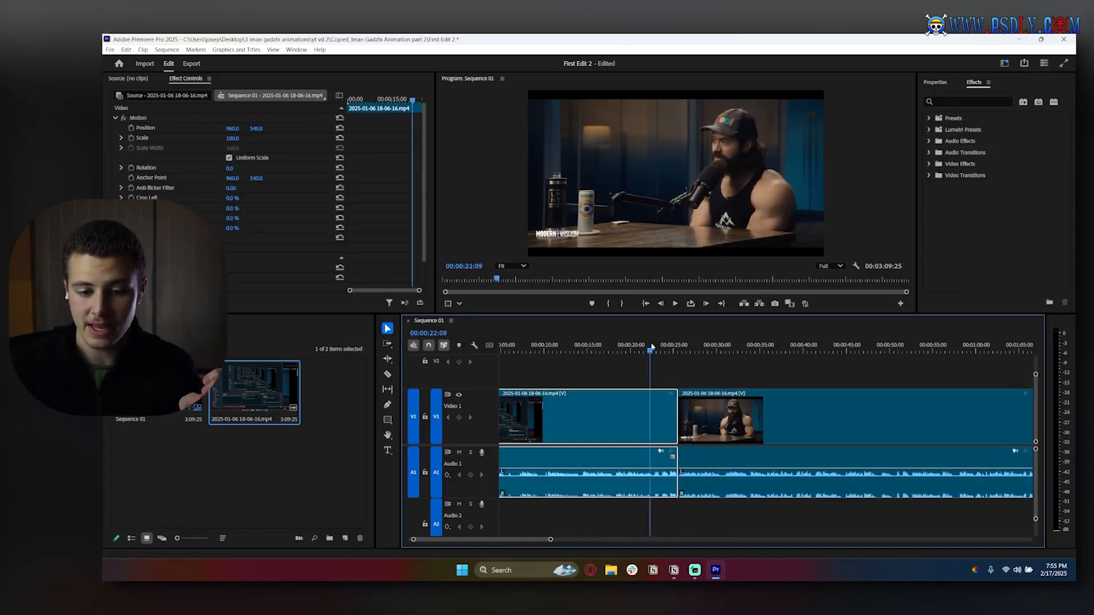
{"action": "left_click_drag", "start_coordinate": [652, 347], "coordinate": [712, 350]}
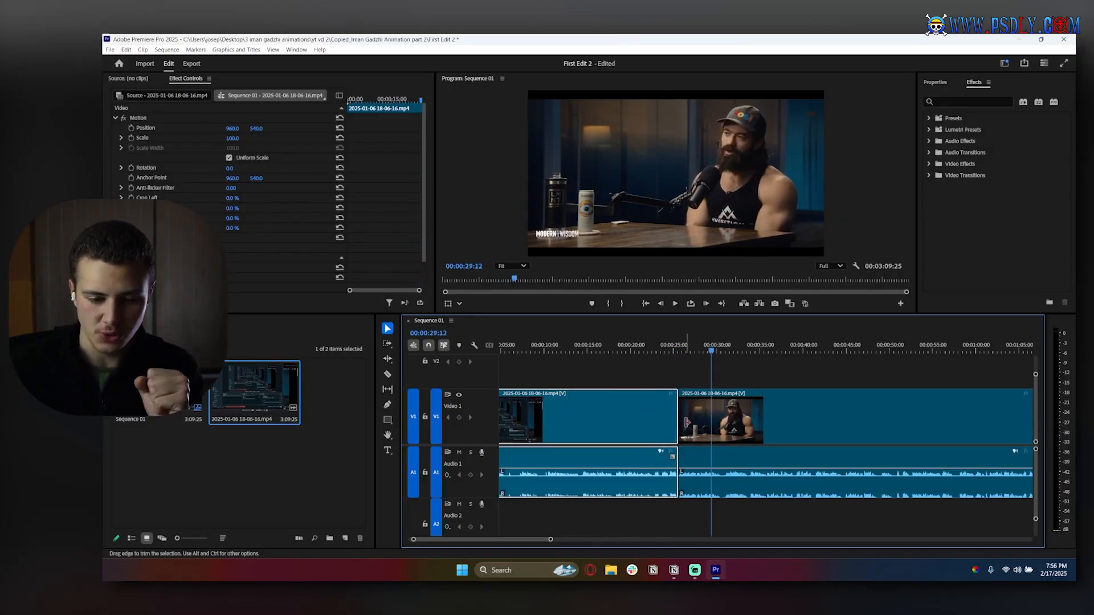
{"action": "left_click", "coordinate": [390, 375]}
{"action": "left_click", "coordinate": [723, 419]}
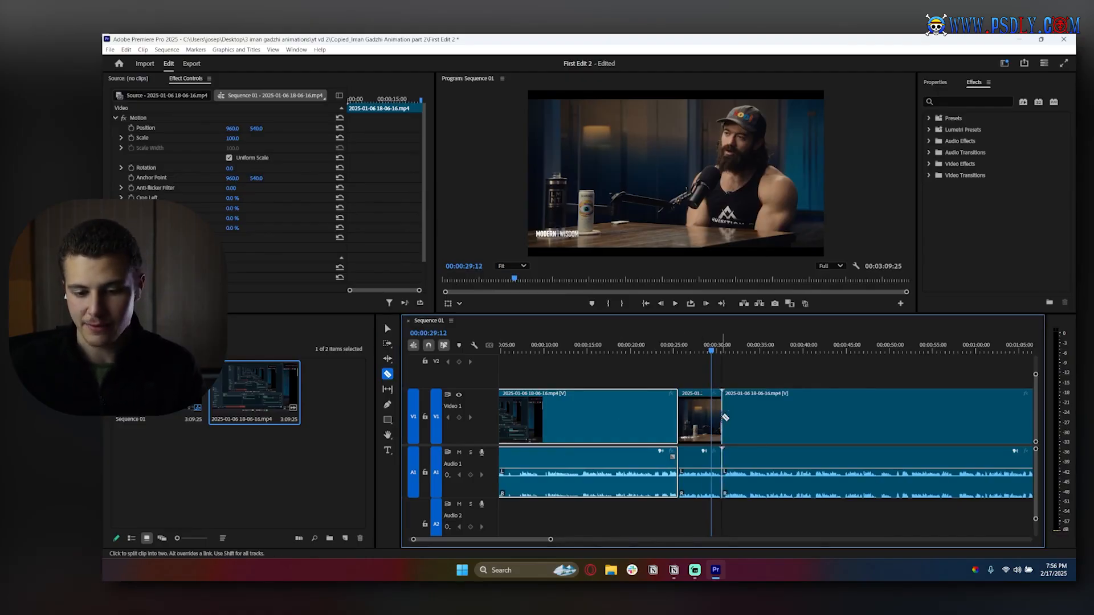
- Select the short segment between the two cuts and cut it out of the timeline
{"action": "left_click", "coordinate": [387, 328]}
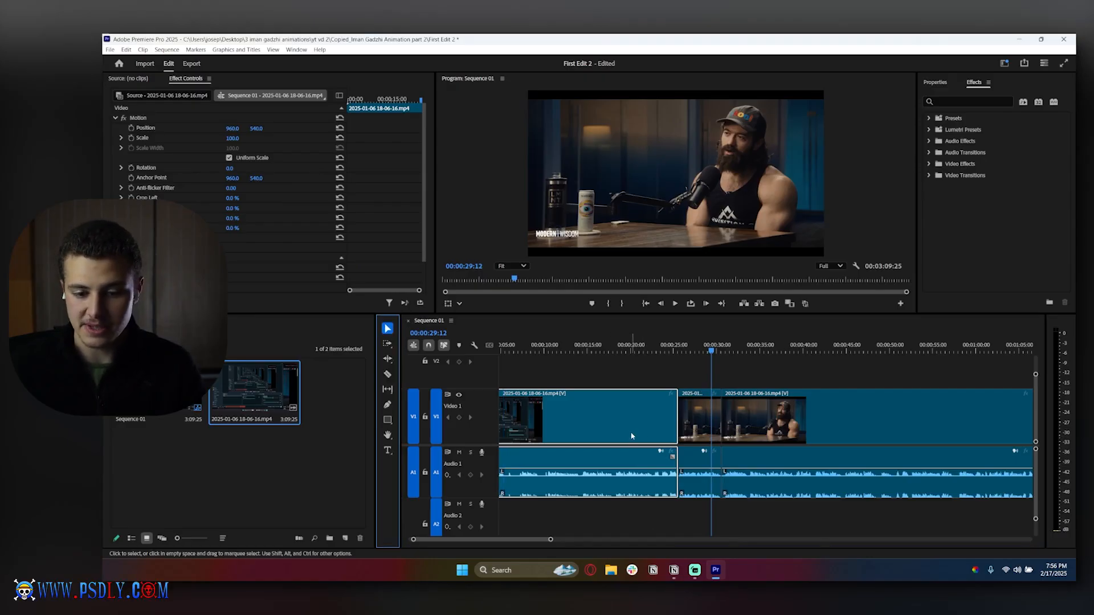
{"action": "left_click_drag", "start_coordinate": [614, 346], "coordinate": [656, 350]}
{"action": "left_click_drag", "start_coordinate": [751, 352], "coordinate": [778, 352]}
{"action": "left_click", "coordinate": [802, 404]}
{"action": "left_click", "coordinate": [700, 385]}
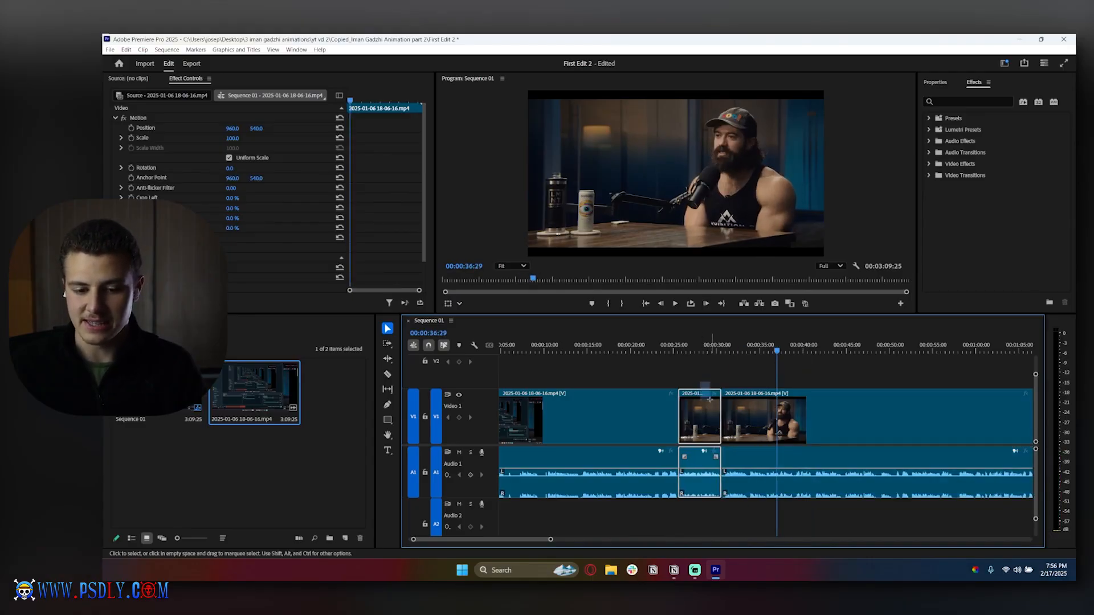
{"action": "left_click", "coordinate": [700, 406]}
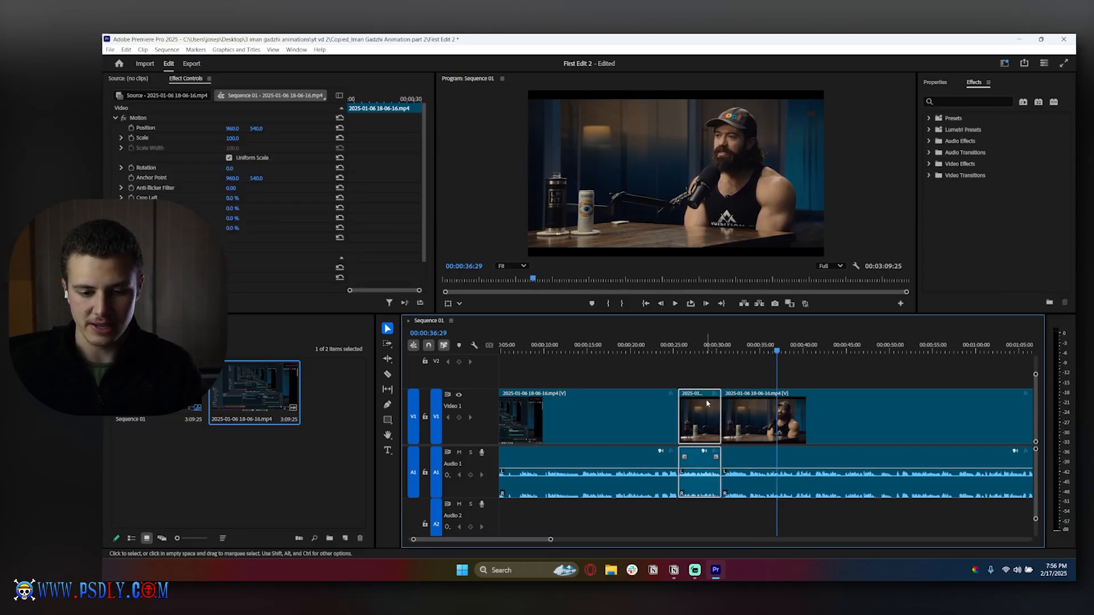
{"action": "right_click", "coordinate": [708, 403]}
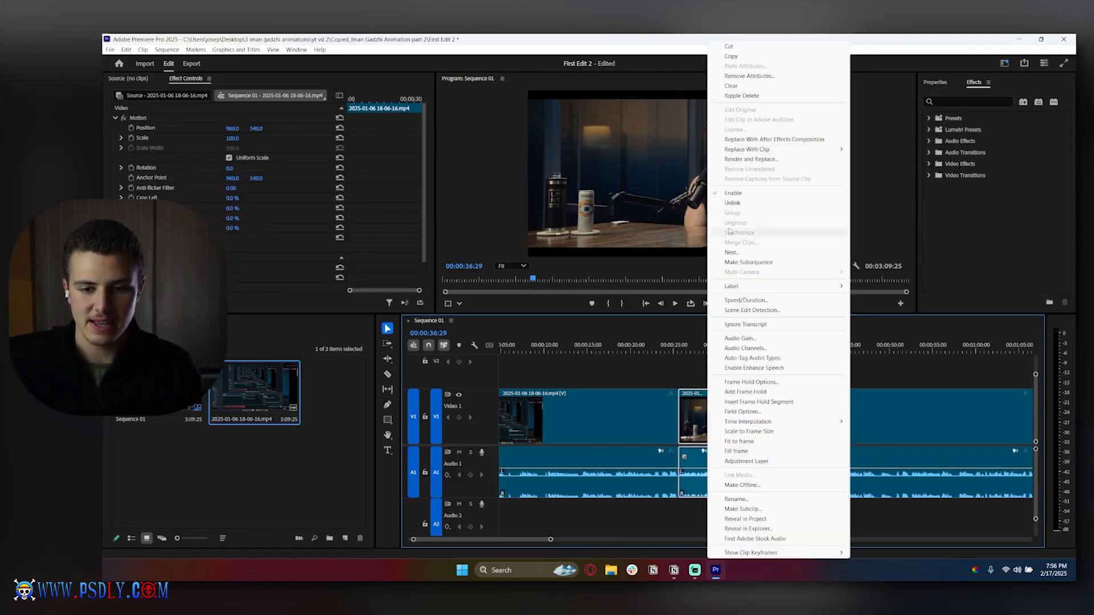
{"action": "left_click", "coordinate": [735, 46]}
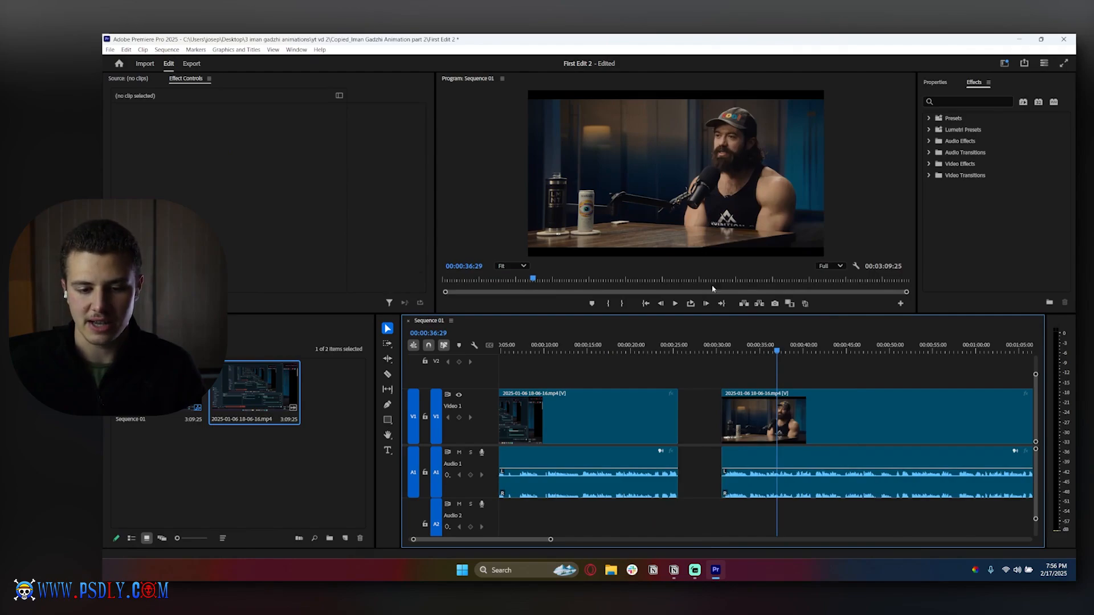
- Close the gap left by the removed segment and play back the edit around the cut
{"action": "left_click", "coordinate": [709, 398]}
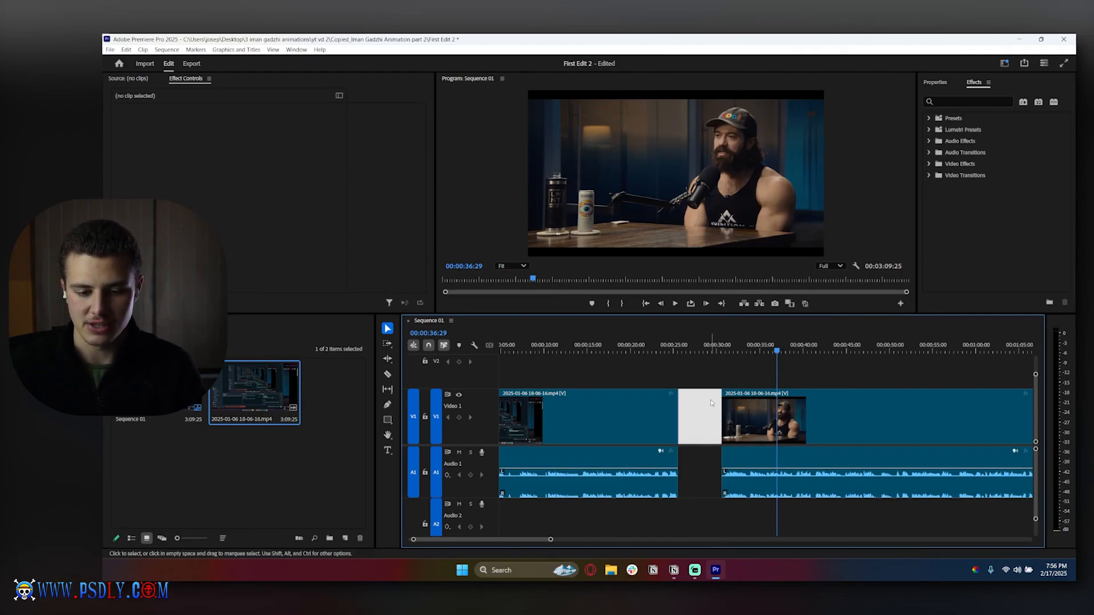
{"action": "left_click_drag", "start_coordinate": [743, 414], "coordinate": [700, 416]}
{"action": "left_click", "coordinate": [659, 347]}
{"action": "key", "text": "space"}
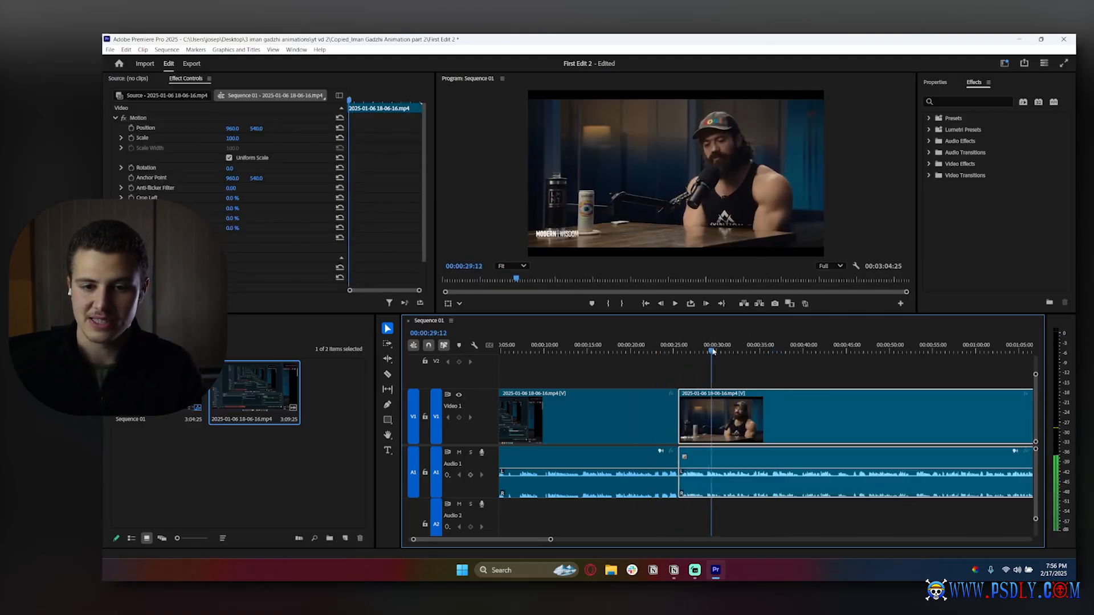
{"action": "key", "text": "space"}
{"action": "key", "text": "ctrl+z"}
{"action": "key", "text": "ctrl+shift+z"}
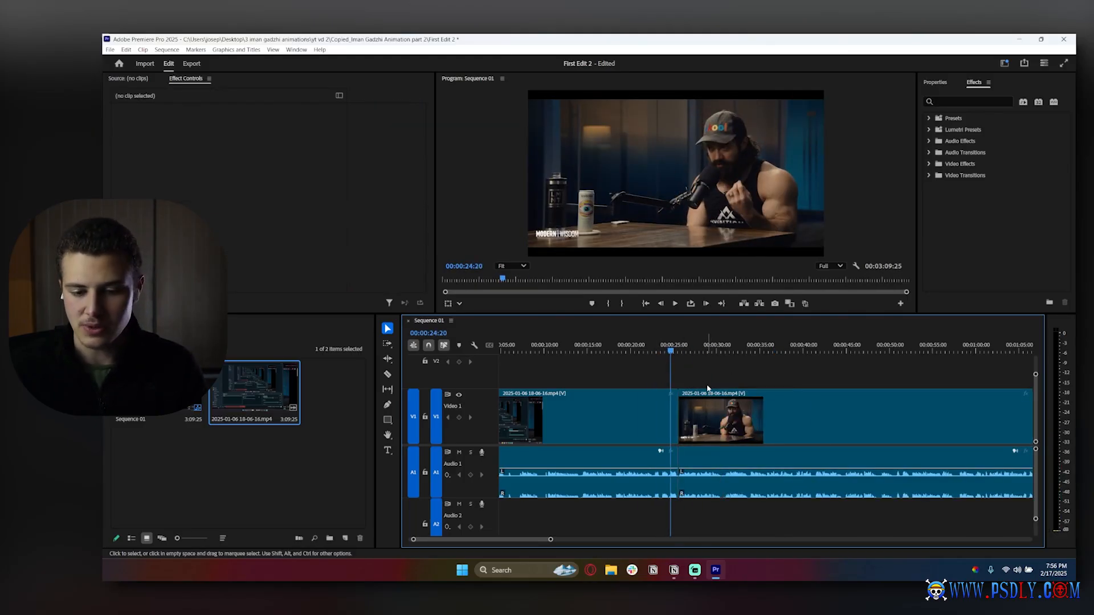
- Make two Razor cuts near 00:00:48 and 00:00:49 and select the short segment between them
{"action": "scroll", "coordinate": [631, 424], "scroll_direction": "down", "scroll_amount": 10}
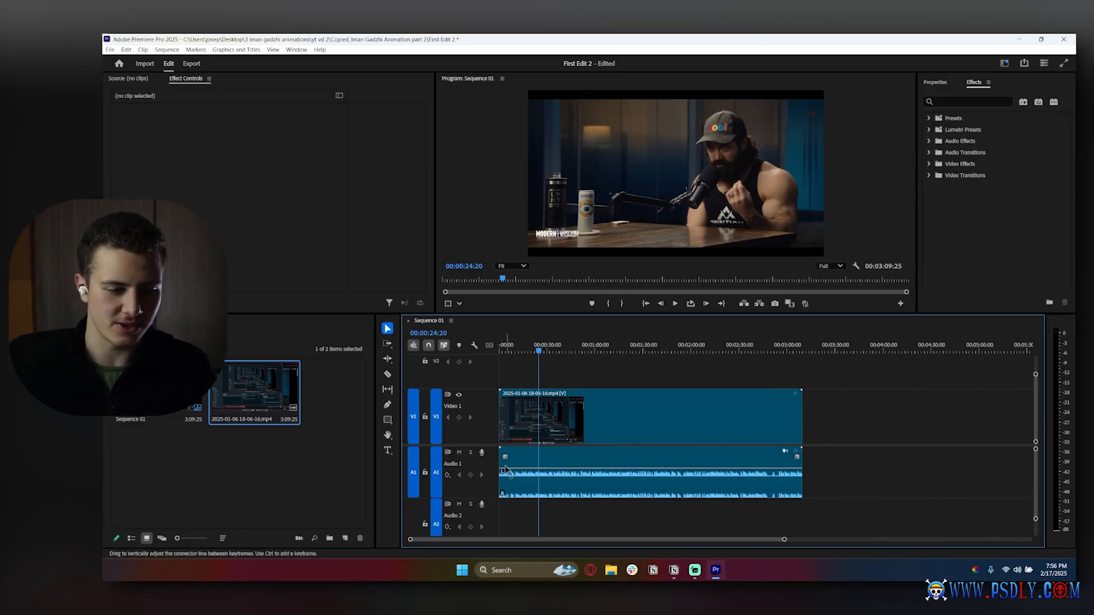
{"action": "left_click", "coordinate": [387, 374]}
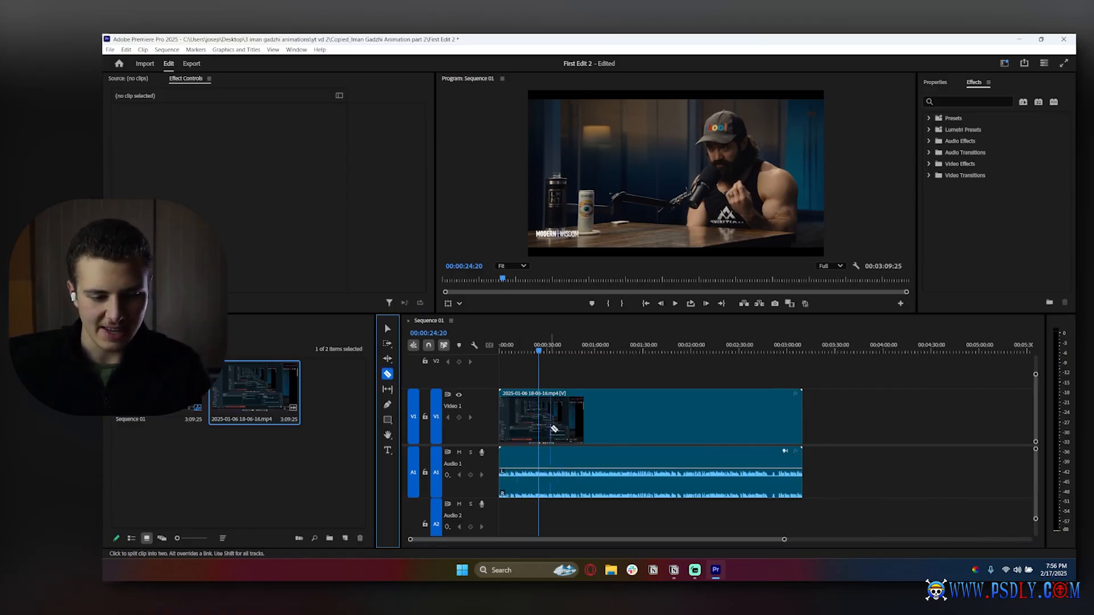
{"action": "scroll", "coordinate": [554, 428], "scroll_direction": "up", "scroll_amount": 10}
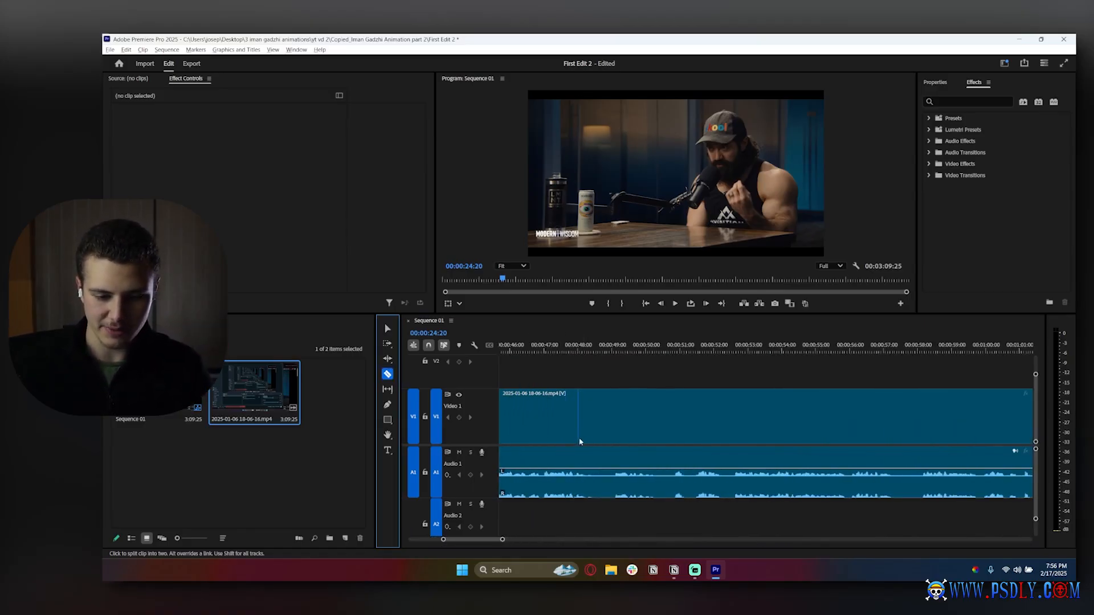
{"action": "left_click", "coordinate": [614, 422]}
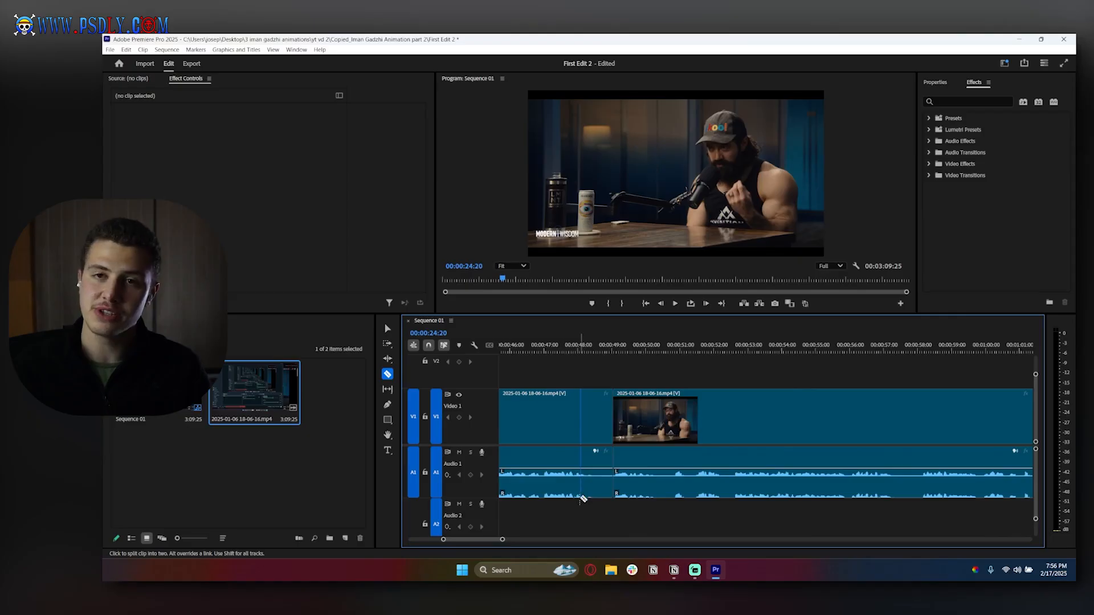
{"action": "left_click", "coordinate": [592, 416]}
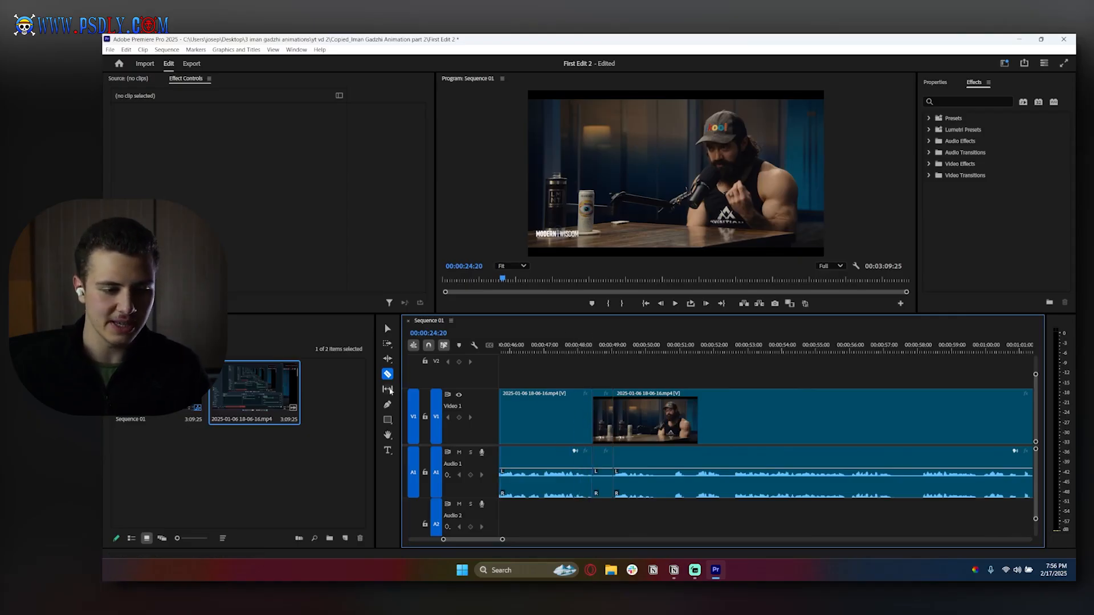
{"action": "key", "text": "v"}
{"action": "left_click", "coordinate": [607, 428]}
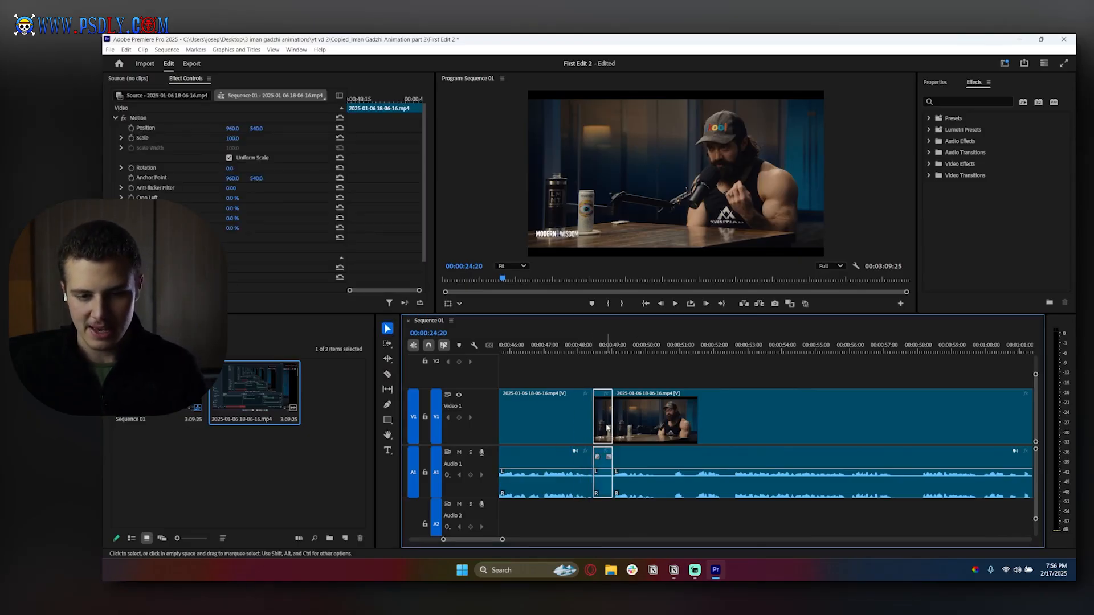
- Ripple delete the short segment between the two cuts to remove it and close the gap
{"action": "right_click", "coordinate": [608, 427]}
{"action": "left_click", "coordinate": [629, 47]}
{"action": "left_click_drag", "start_coordinate": [713, 420], "coordinate": [692, 417]}
{"action": "scroll", "coordinate": [704, 421], "scroll_direction": "down", "scroll_amount": 5}
{"action": "key", "text": "ctrl+z"}
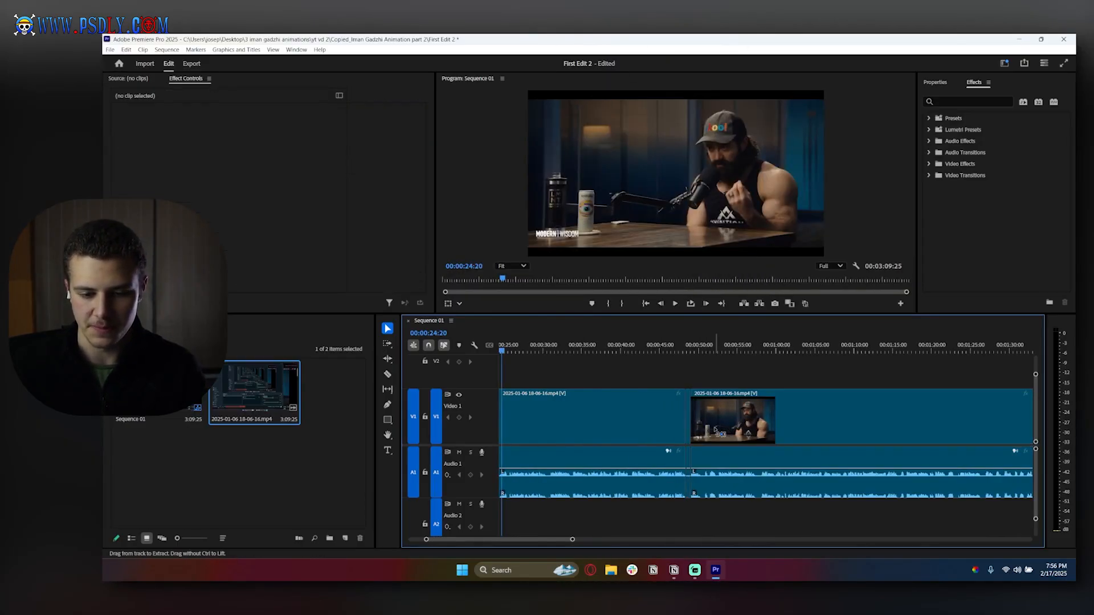
- Split the clip with the Razor tool at about 00:01:01:29
{"action": "scroll", "coordinate": [709, 409], "scroll_direction": "down", "scroll_amount": 3}
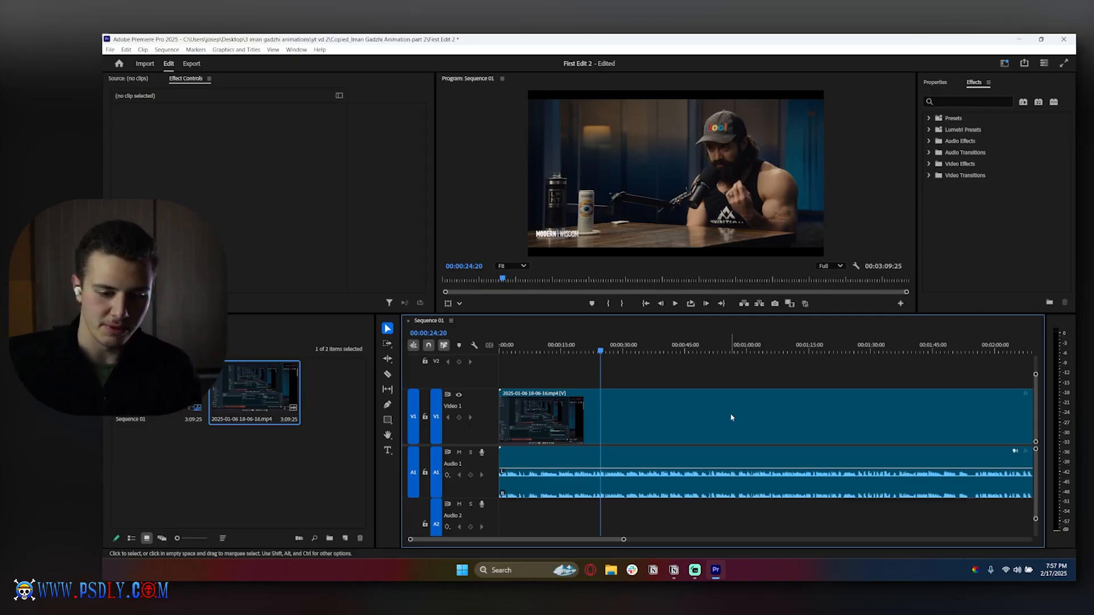
{"action": "left_click_drag", "start_coordinate": [642, 349], "coordinate": [752, 354]}
{"action": "key", "text": "space"}
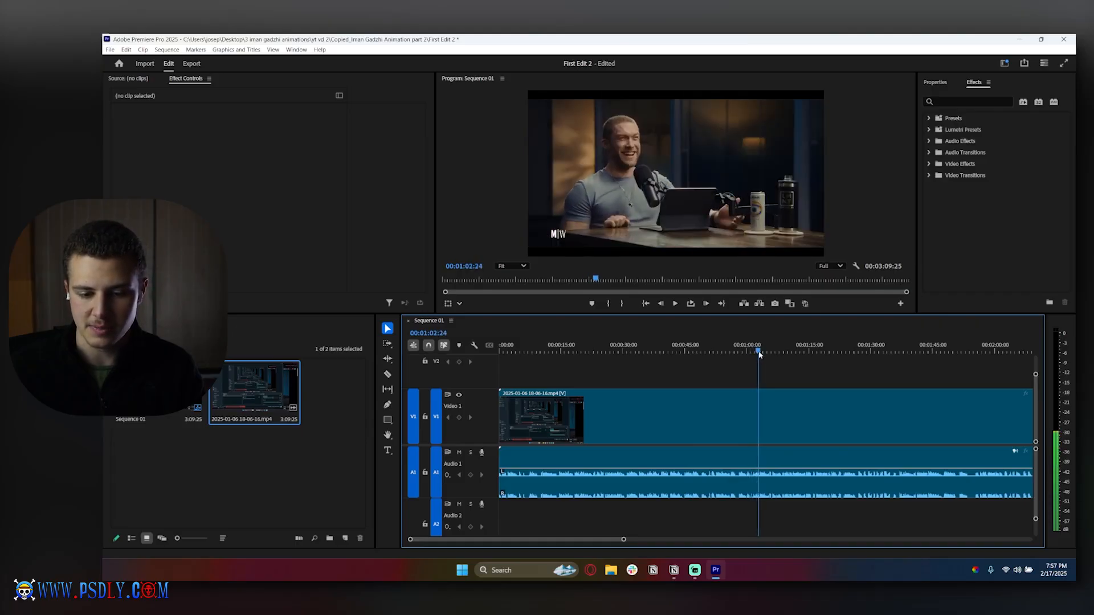
{"action": "scroll", "coordinate": [760, 405], "scroll_direction": "up", "scroll_amount": 5}
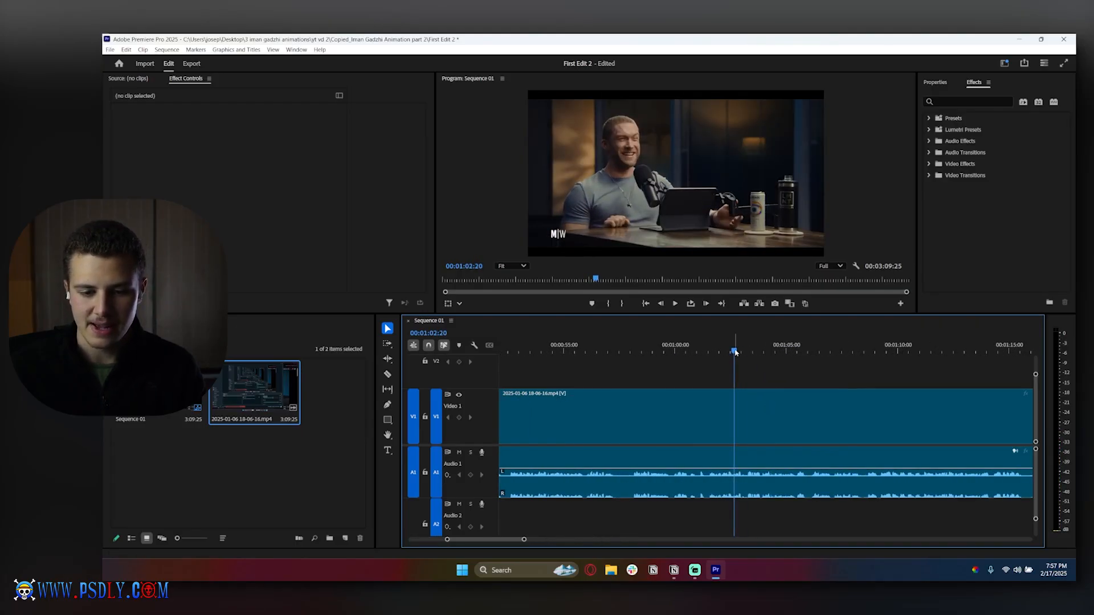
{"action": "left_click_drag", "start_coordinate": [734, 353], "coordinate": [720, 353]}
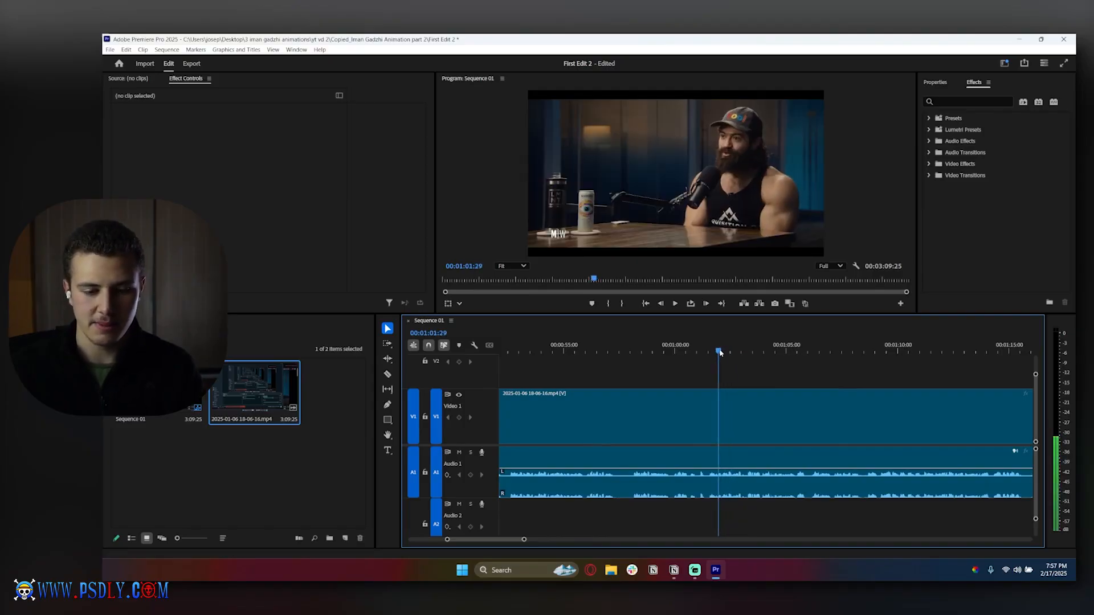
{"action": "left_click", "coordinate": [387, 375]}
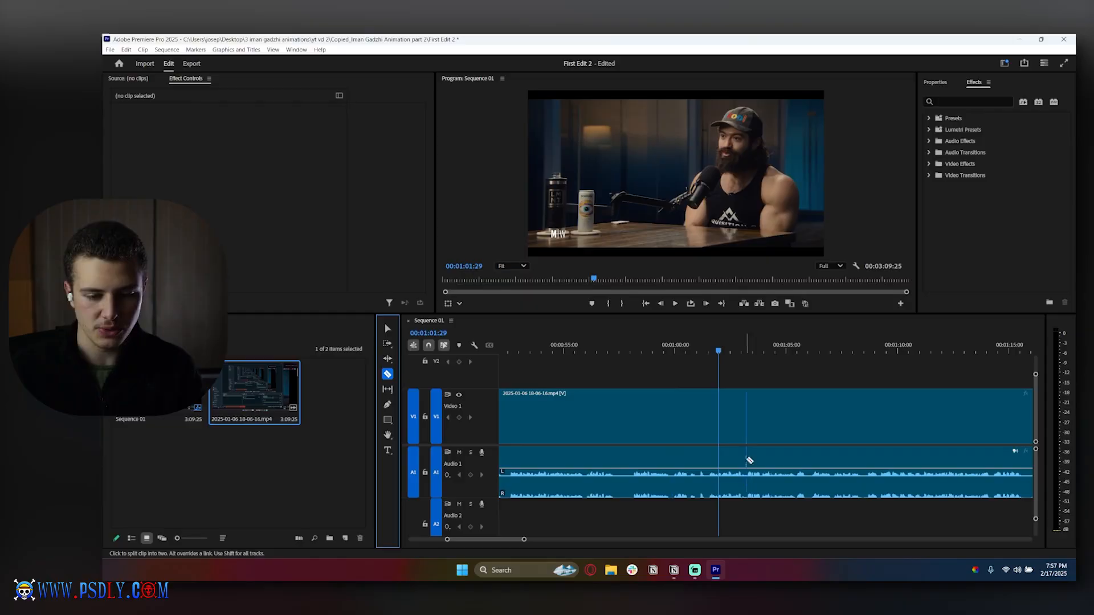
{"action": "left_click", "coordinate": [719, 424]}
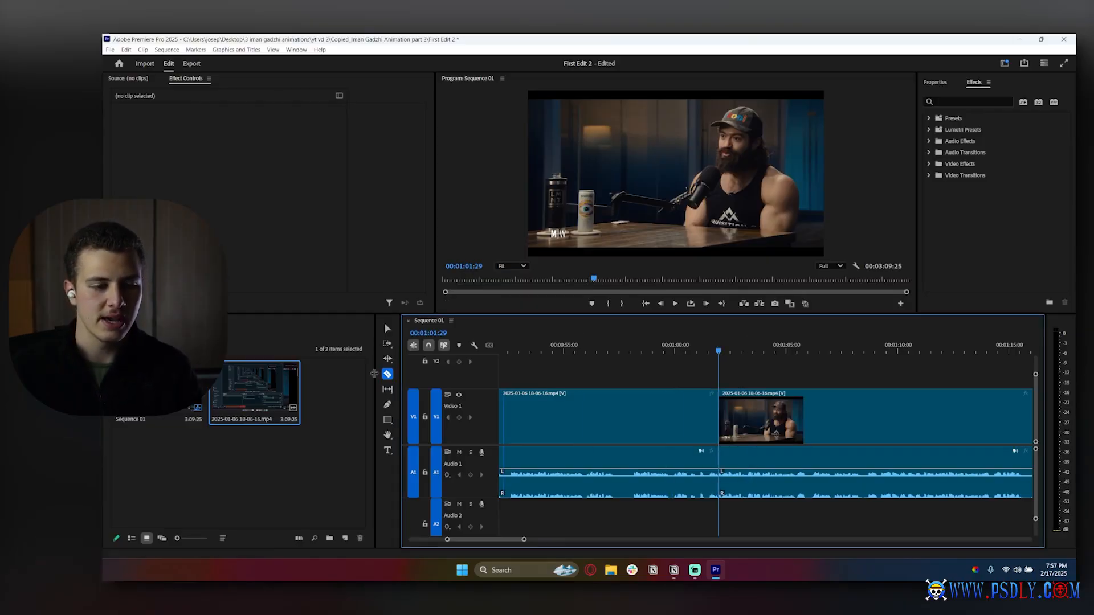
- Select the segment before the cut and scale it up to 157, repositioned to 622, 709
{"action": "left_click", "coordinate": [387, 331]}
{"action": "left_click_drag", "start_coordinate": [719, 351], "coordinate": [674, 351]}
{"action": "left_click", "coordinate": [646, 410]}
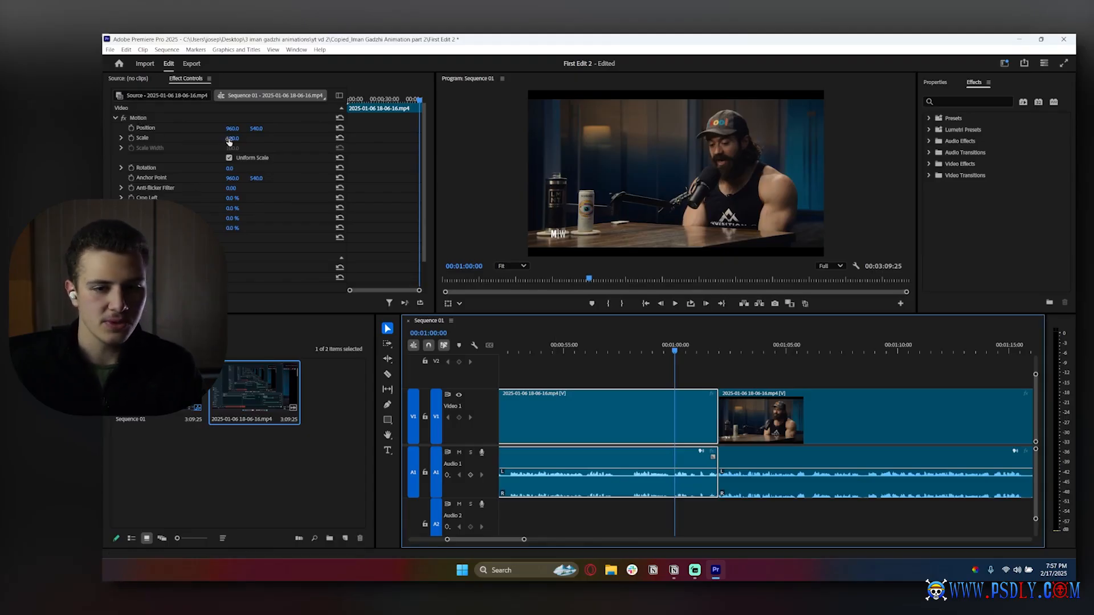
{"action": "left_click_drag", "start_coordinate": [230, 138], "coordinate": [259, 133]}
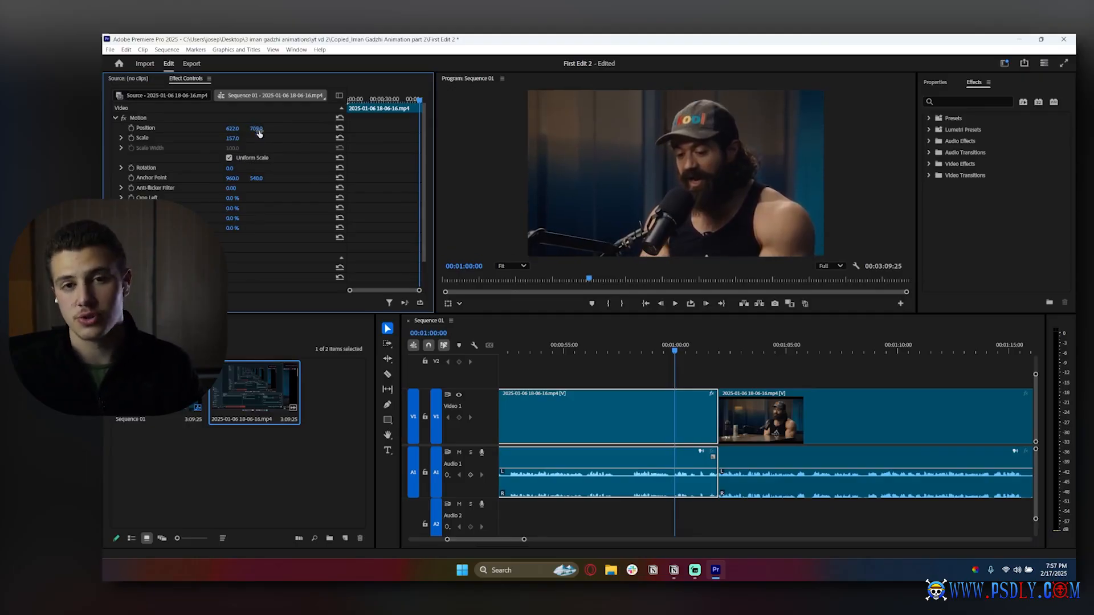
- Select the segment after the cut and set its scale to 165 and position to 1257, 707
{"action": "left_click", "coordinate": [774, 349]}
{"action": "left_click", "coordinate": [768, 422]}
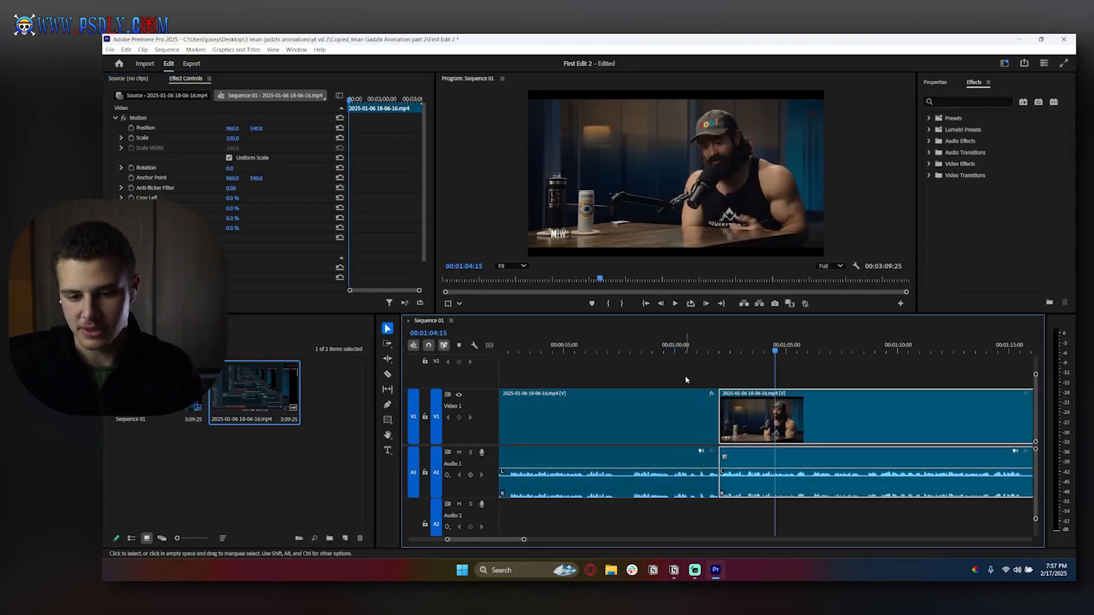
{"action": "left_click", "coordinate": [732, 350]}
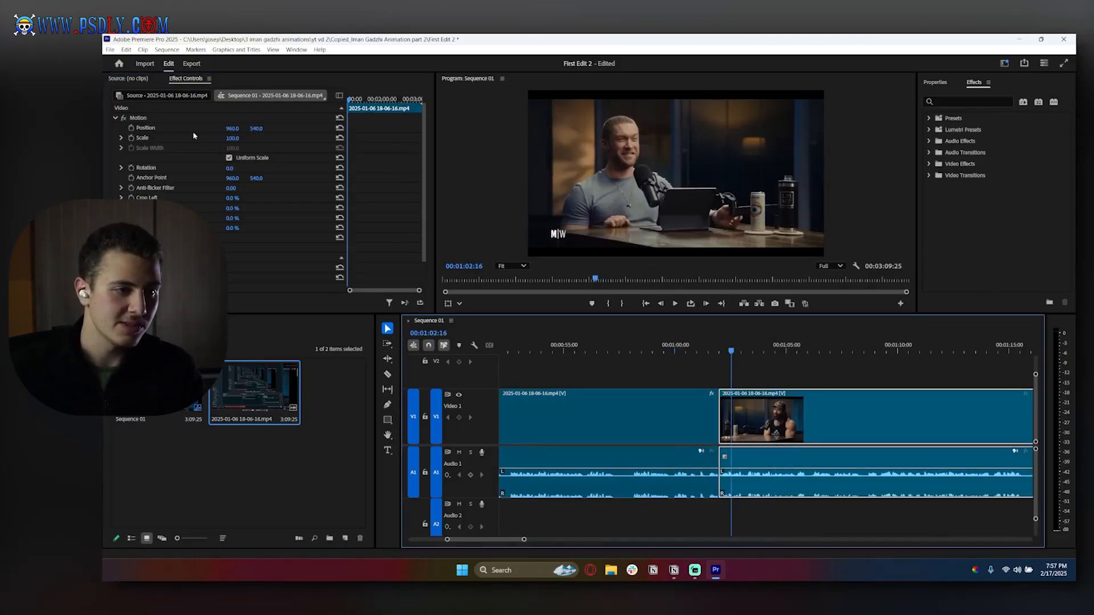
{"action": "left_click_drag", "start_coordinate": [232, 139], "coordinate": [382, 129]}
{"action": "left_click_drag", "start_coordinate": [257, 129], "coordinate": [351, 129]}
- Play back the sequence around the punch-in cut to review the zoom effect
{"action": "left_click_drag", "start_coordinate": [591, 346], "coordinate": [516, 346]}
{"action": "left_click", "coordinate": [674, 303]}
{"action": "scroll", "coordinate": [657, 353], "scroll_direction": "down", "scroll_amount": 5}
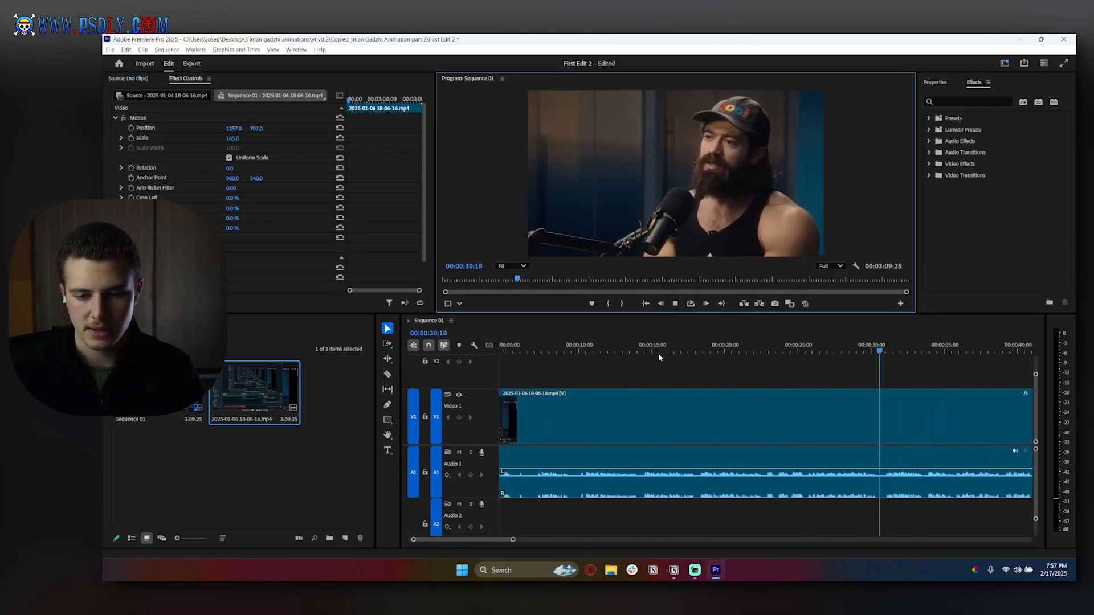
{"action": "left_click", "coordinate": [822, 351]}
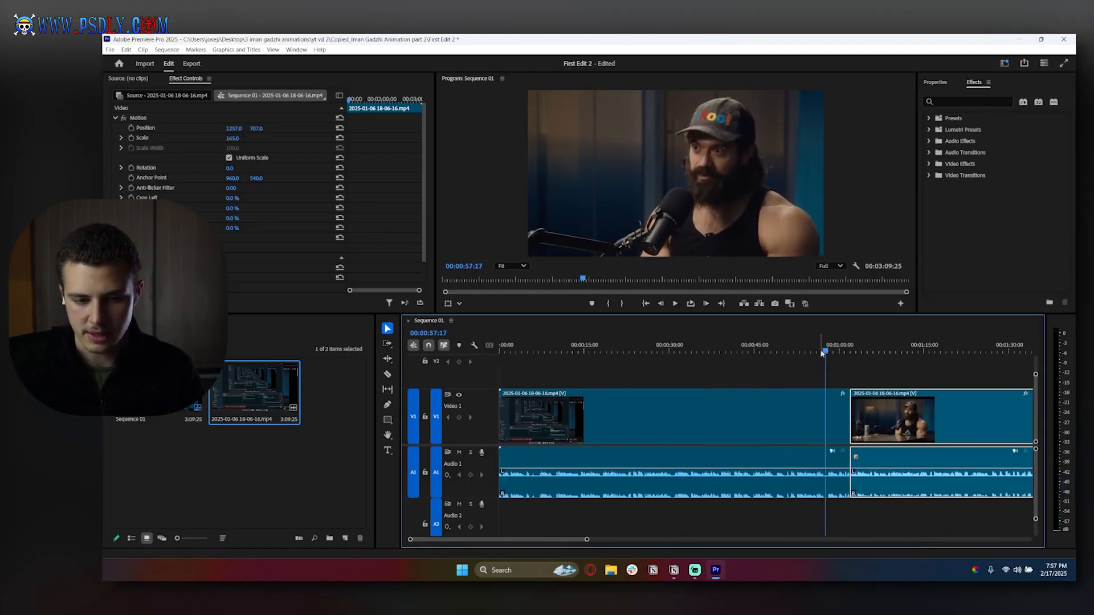
{"action": "left_click", "coordinate": [673, 302]}
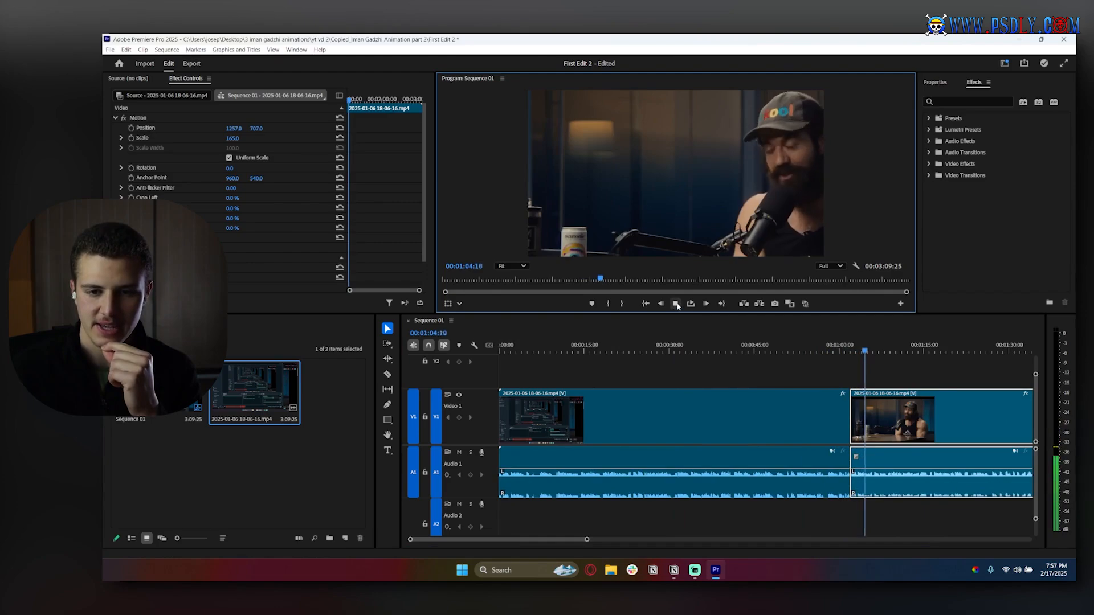
{"action": "key", "text": "space"}
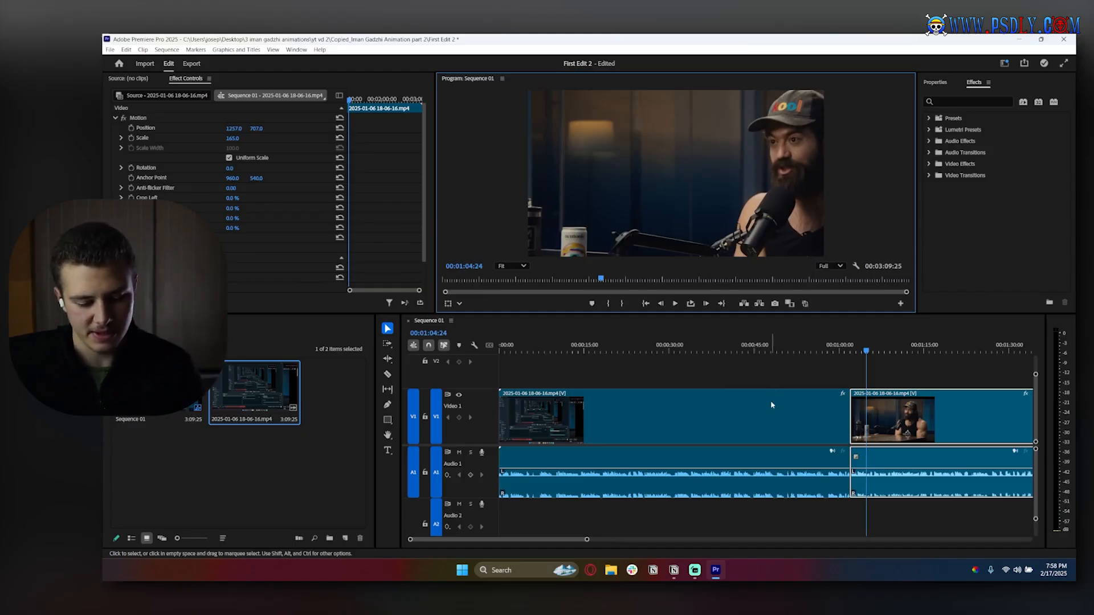
- Undo the last four edits, removing the scale changes and the Razor cut
{"action": "key", "text": "ctrl+z"}
{"action": "key", "text": "ctrl+z"}
{"action": "key", "text": "ctrl+z"}
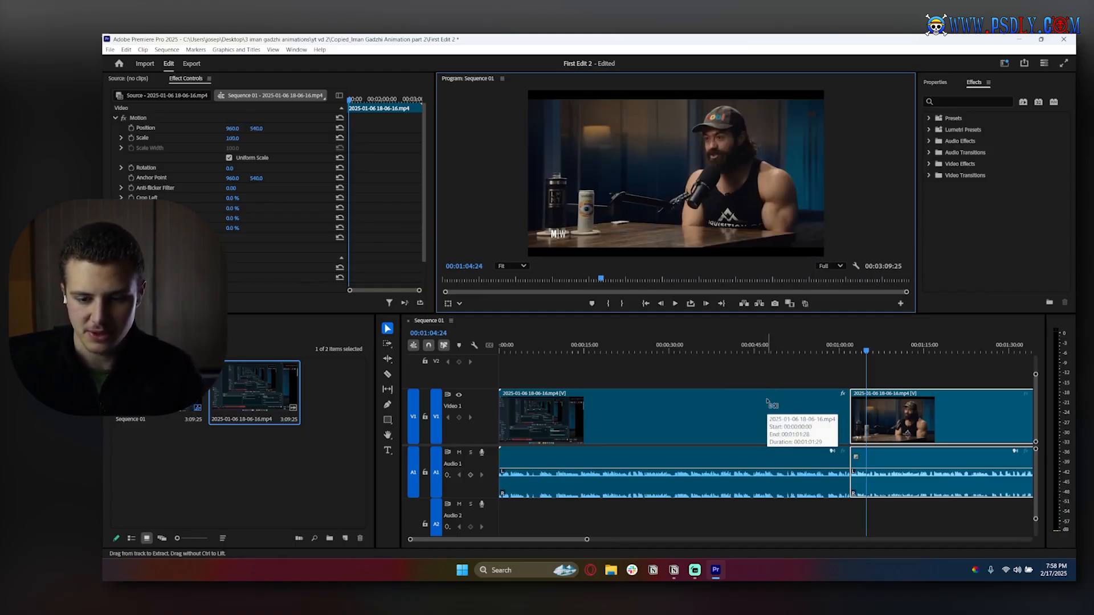
{"action": "key", "text": "ctrl+z"}
{"action": "key", "text": "minus"}
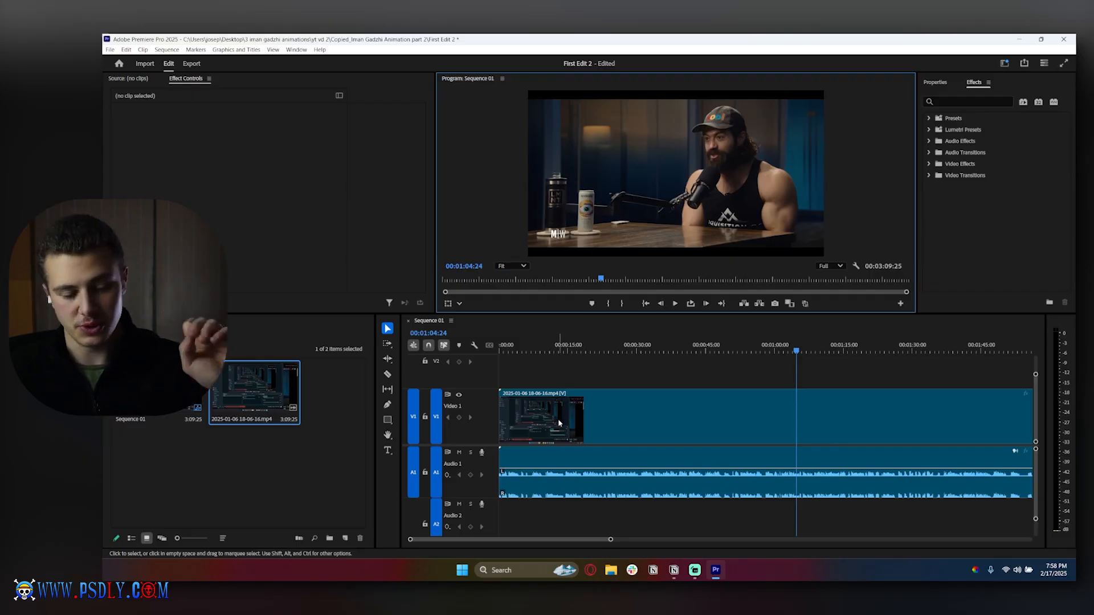
- Add a text graphic over the video with the Type tool, type sample text, and clear it
{"action": "left_click", "coordinate": [388, 450]}
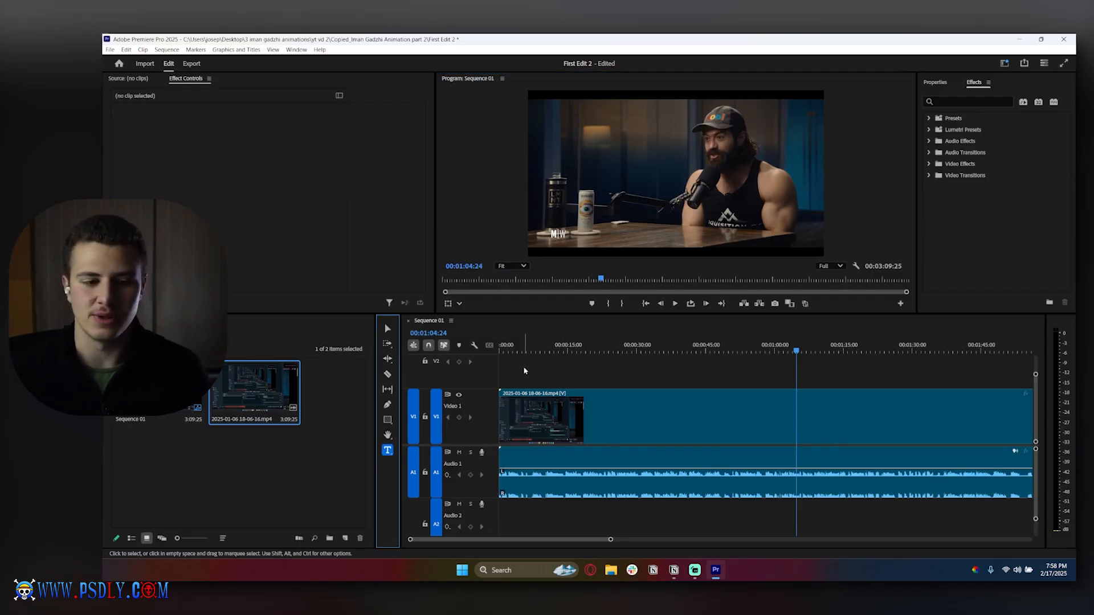
{"action": "left_click", "coordinate": [664, 170]}
{"action": "type", "text": "lsecjhkvbawef"}
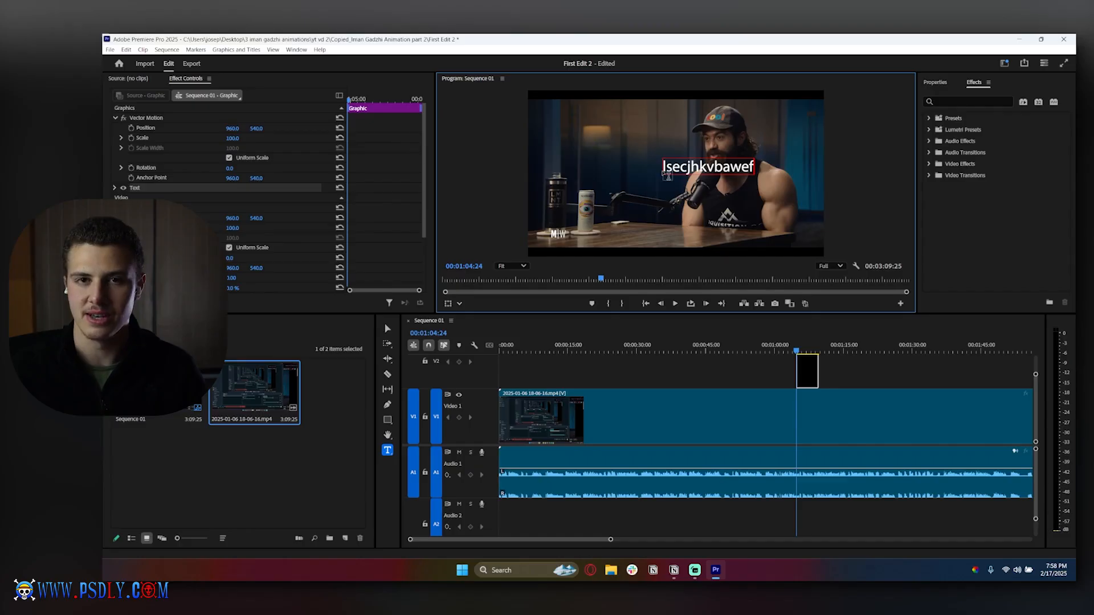
{"action": "key", "text": "ctrl+a"}
{"action": "key", "text": "BackSpace"}
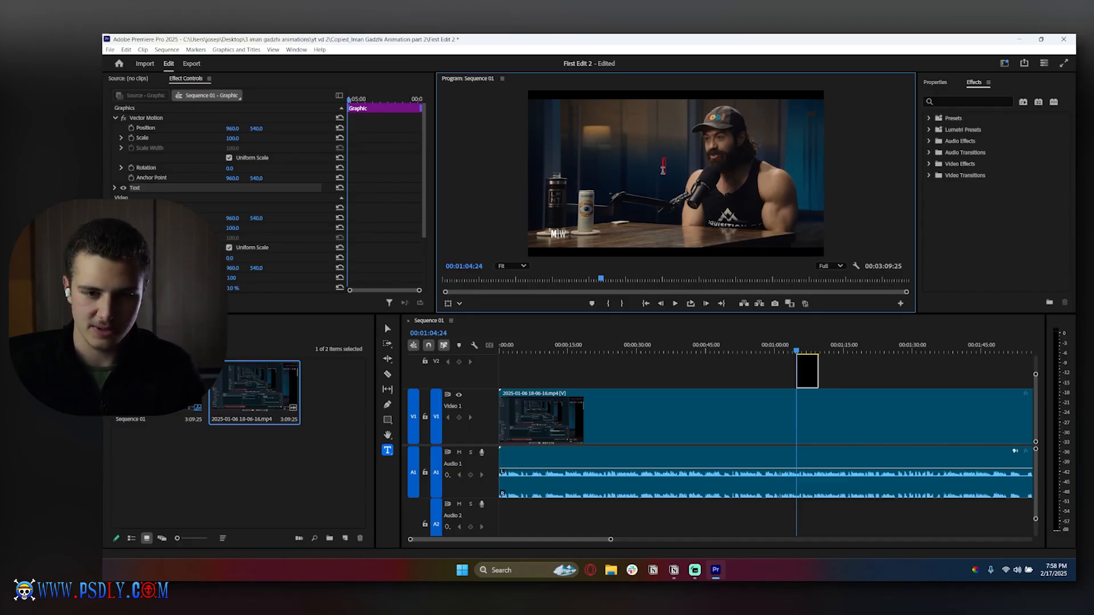
- Select the empty graphic clip on Video 2, review its Vector Motion properties, and delete it
{"action": "scroll", "coordinate": [806, 367], "scroll_direction": "up", "scroll_amount": 2}
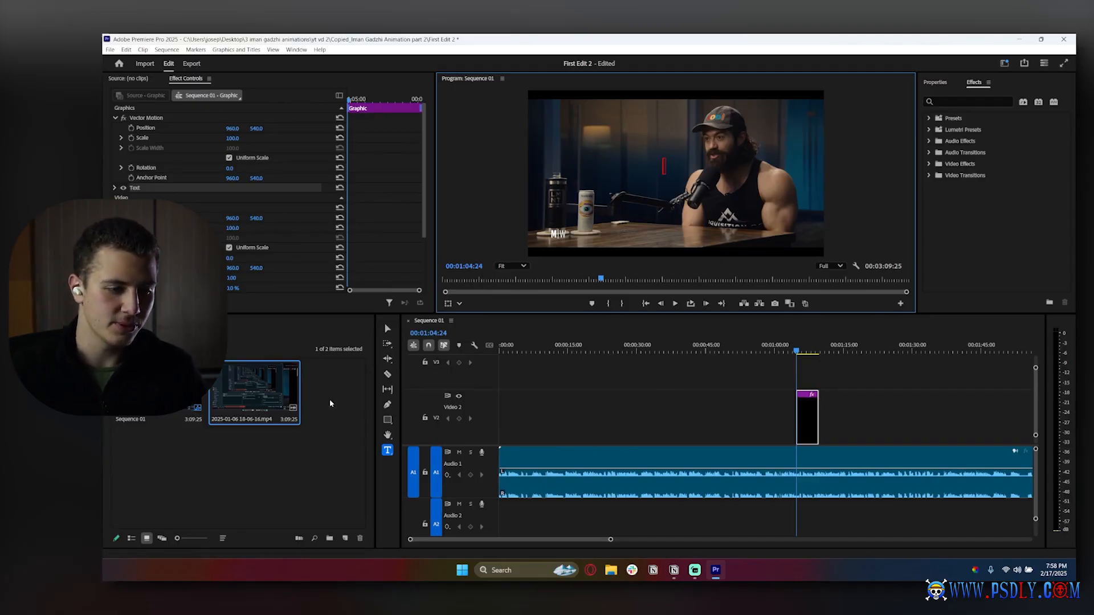
{"action": "left_click", "coordinate": [387, 328]}
{"action": "left_click", "coordinate": [788, 419]}
{"action": "left_click", "coordinate": [810, 418]}
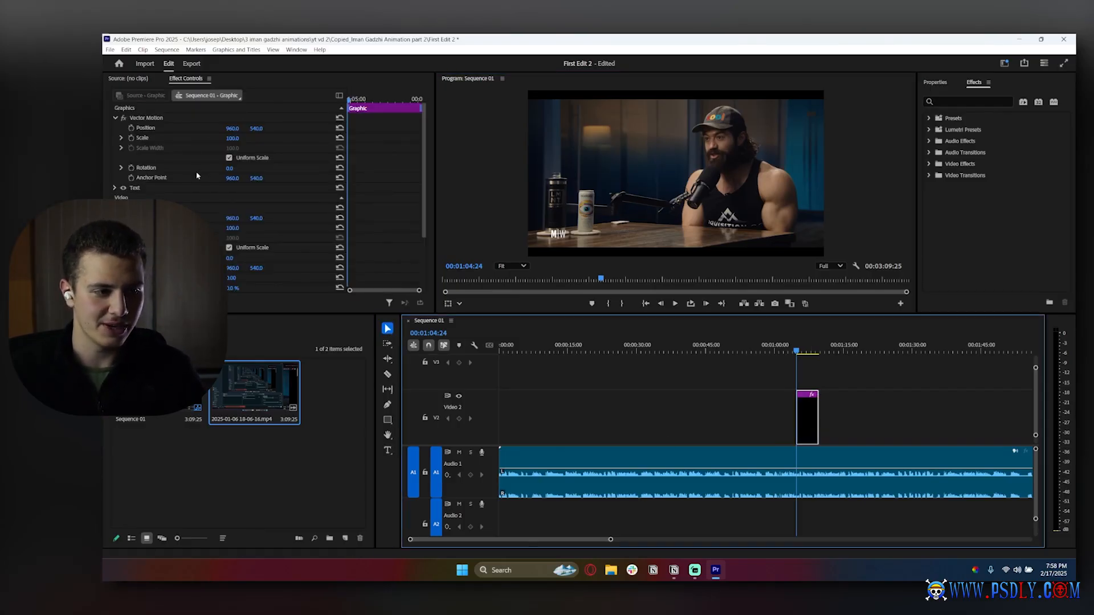
{"action": "scroll", "coordinate": [197, 175], "scroll_direction": "down", "scroll_amount": 3}
{"action": "scroll", "coordinate": [198, 175], "scroll_direction": "up", "scroll_amount": 3}
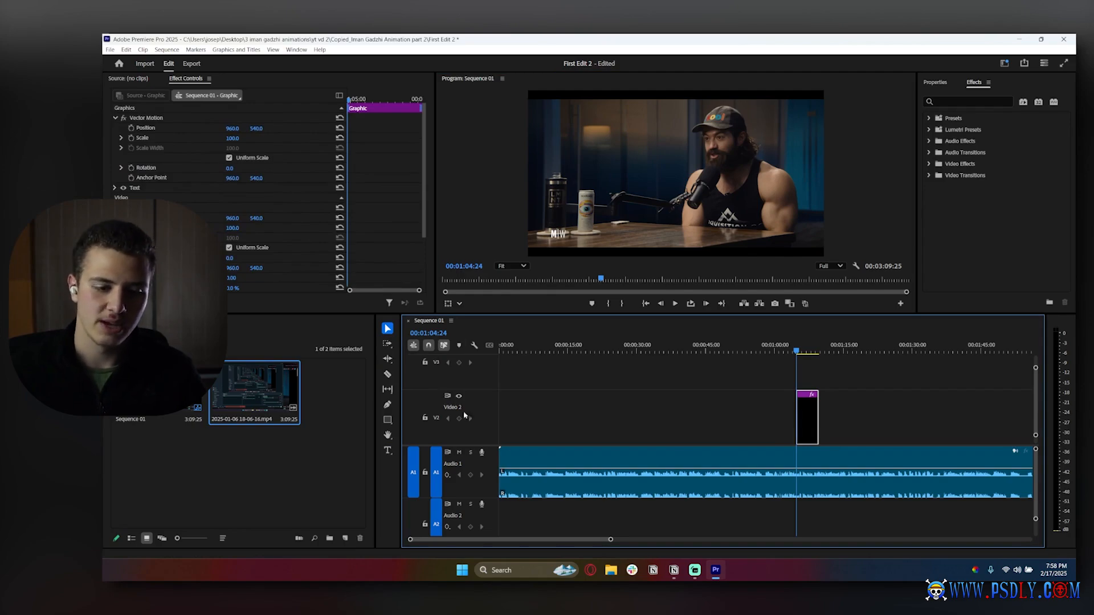
{"action": "left_click", "coordinate": [616, 489]}
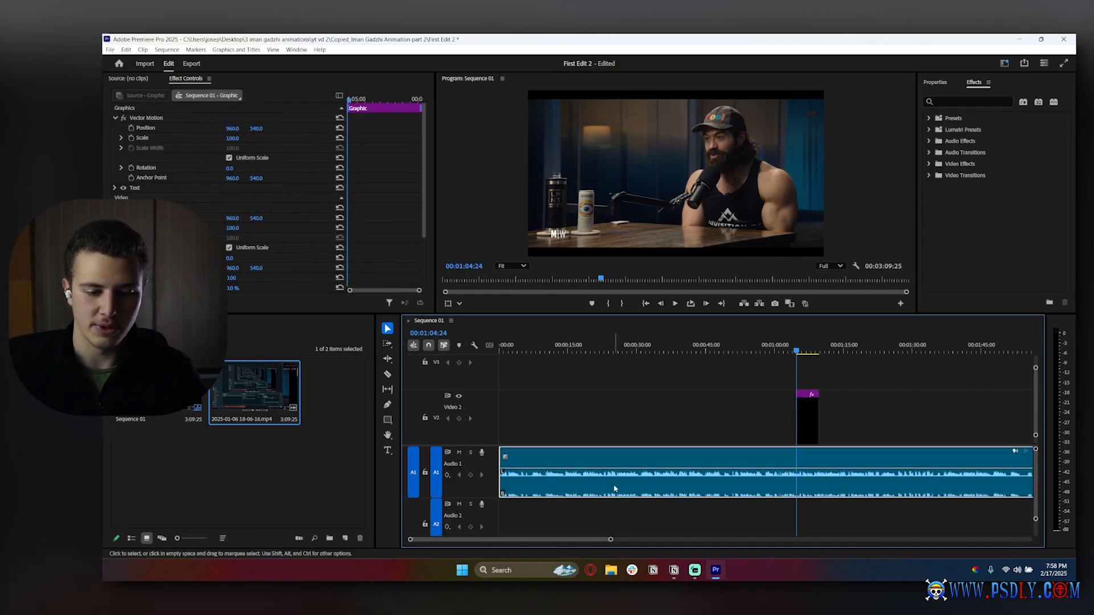
{"action": "left_click", "coordinate": [805, 422]}
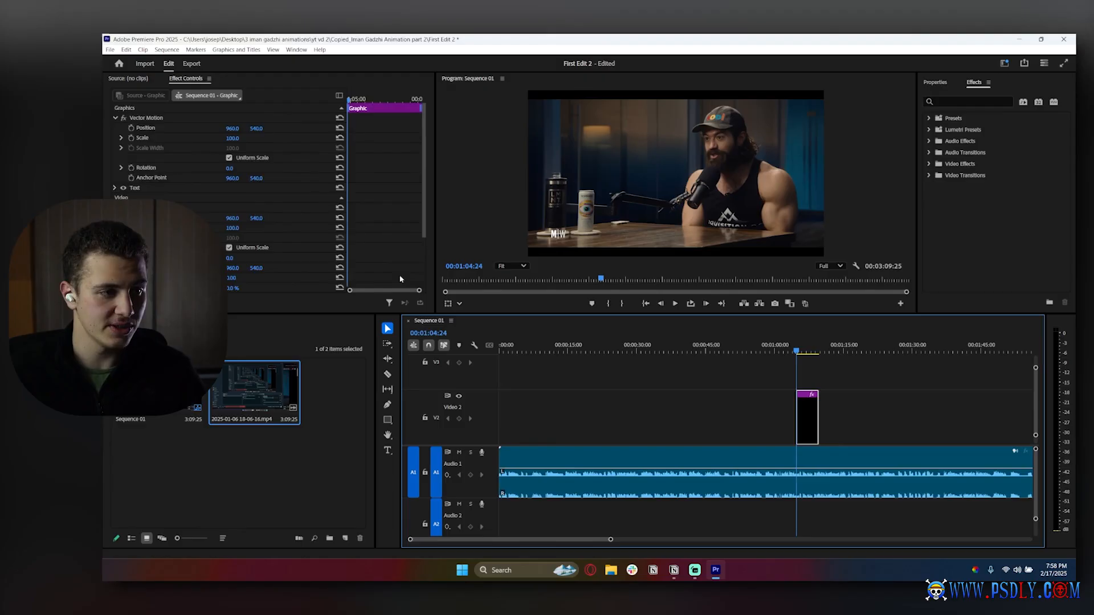
{"action": "left_click", "coordinate": [144, 117]}
{"action": "scroll", "coordinate": [228, 193], "scroll_direction": "down", "scroll_amount": 3}
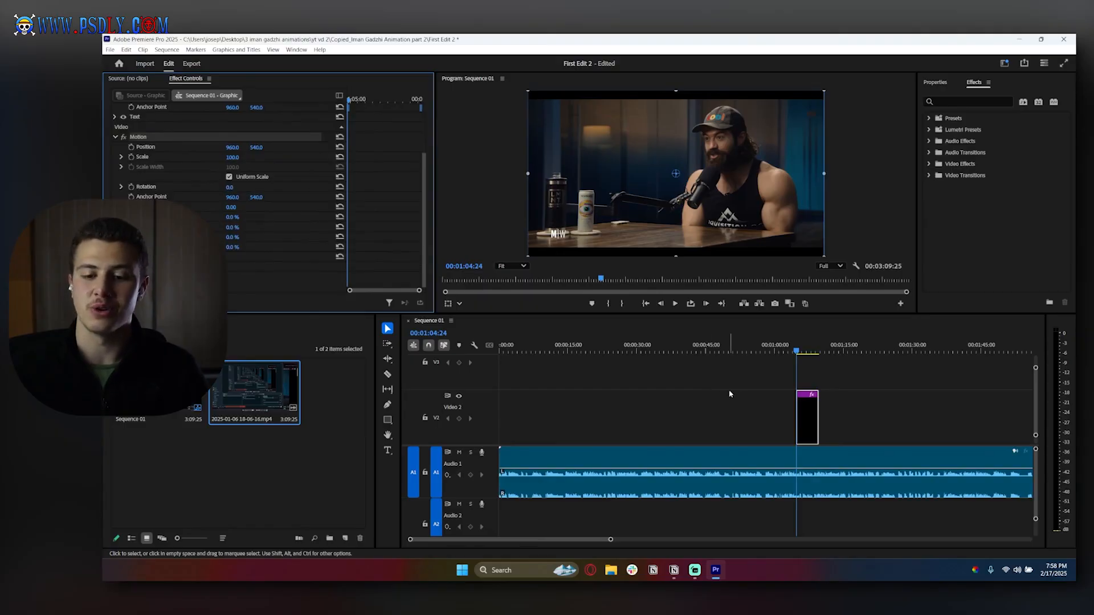
{"action": "left_click_drag", "start_coordinate": [761, 373], "coordinate": [819, 444]}
{"action": "key", "text": "Delete"}
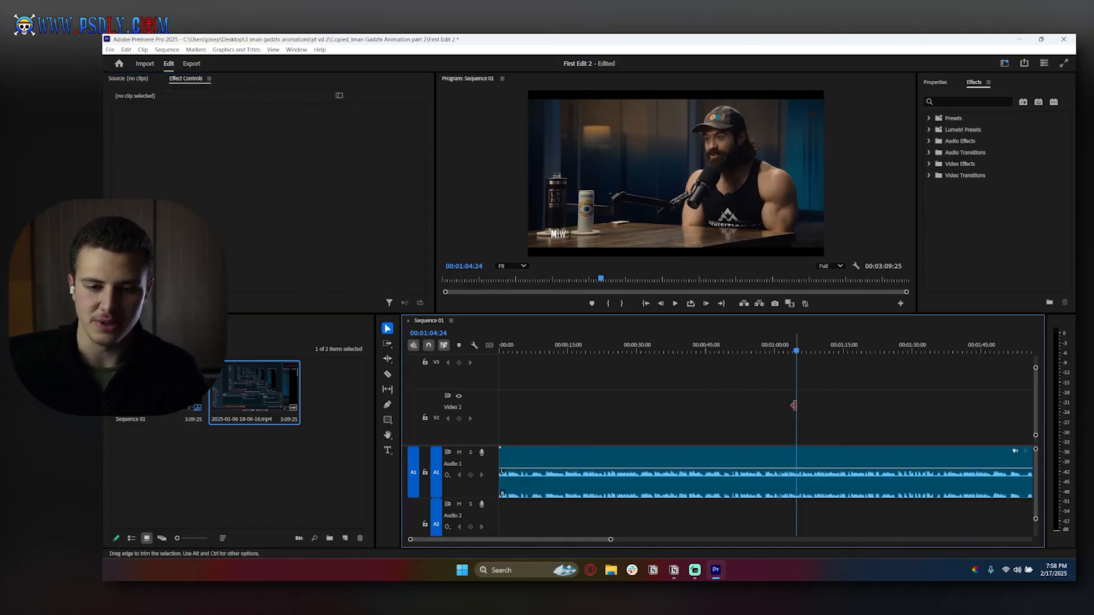
- Draw a text box near the frame's top-left with the Type tool and type sample text into it
{"action": "left_click", "coordinate": [387, 452]}
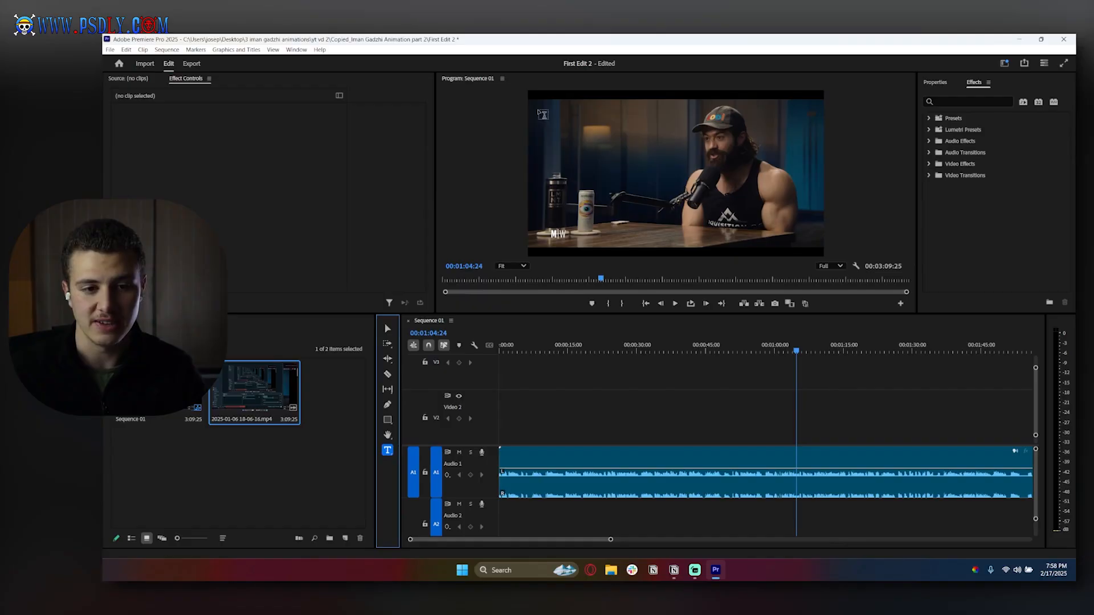
{"action": "left_click_drag", "start_coordinate": [538, 109], "coordinate": [668, 153]}
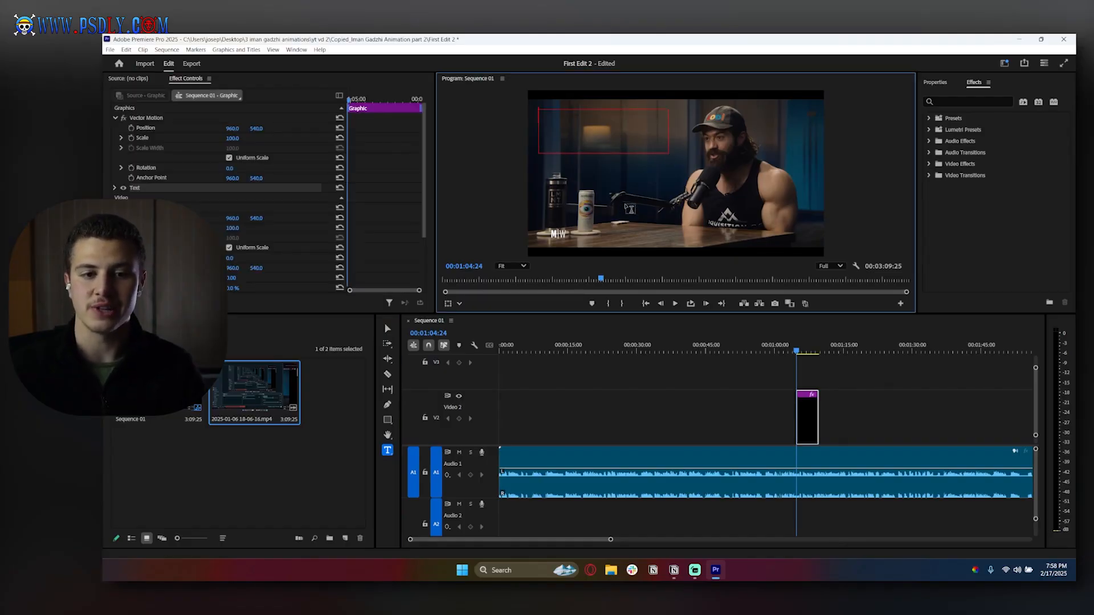
{"action": "type", "text": "aik"}
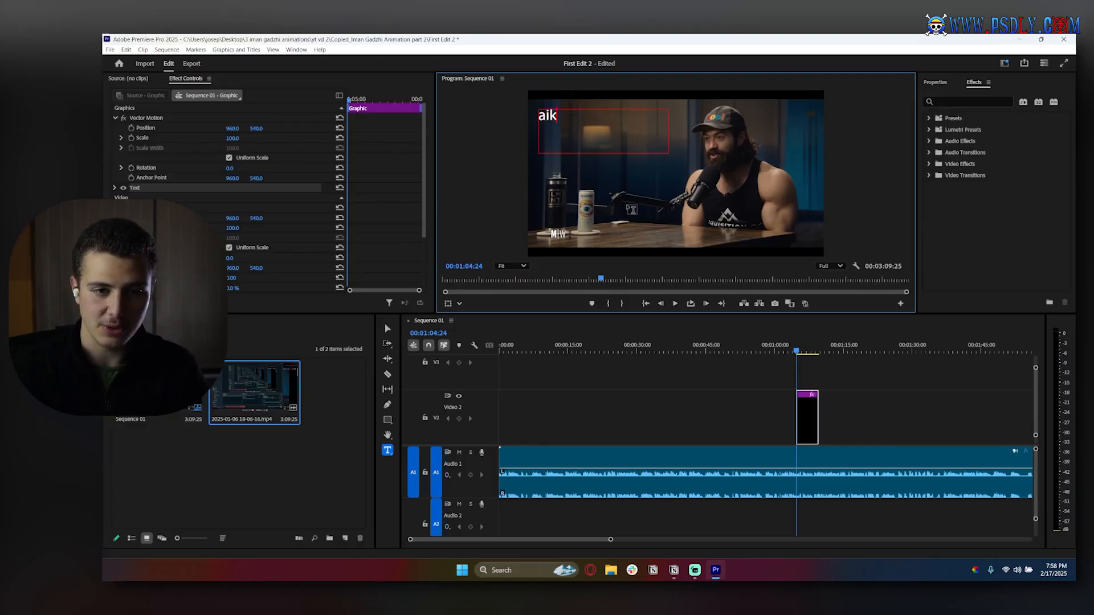
{"action": "type", "text": "baeviubaevpiubaevihbhaeviubevio"}
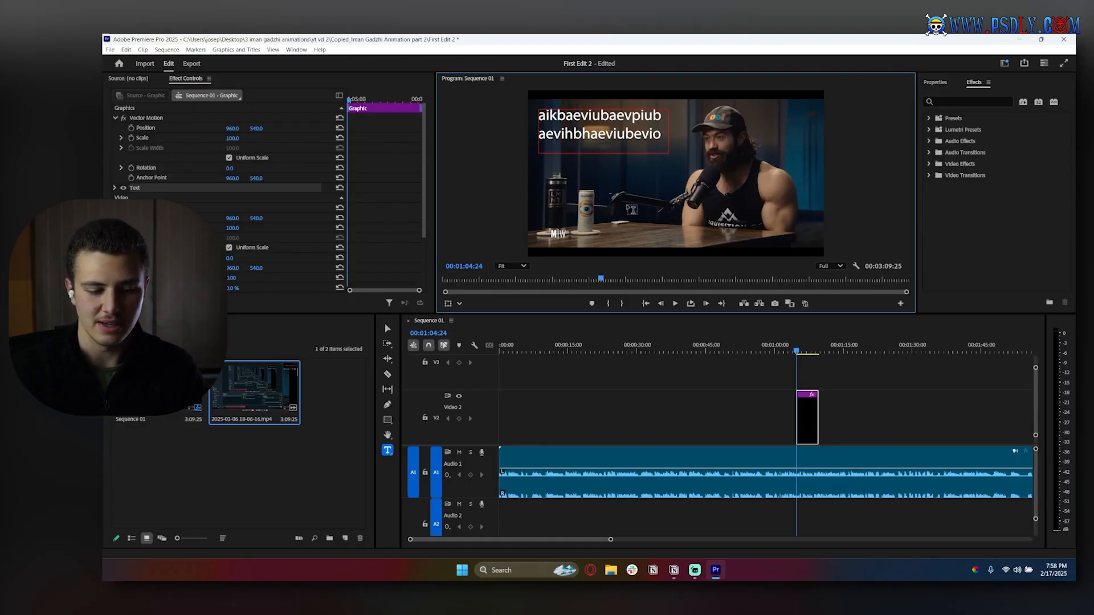
- Clear the sample text and delete the graphic clip from Video 2
{"action": "key", "text": "ctrl+a"}
{"action": "key", "text": "BackSpace"}
{"action": "left_click_drag", "start_coordinate": [748, 387], "coordinate": [819, 411]}
{"action": "key", "text": "Delete"}
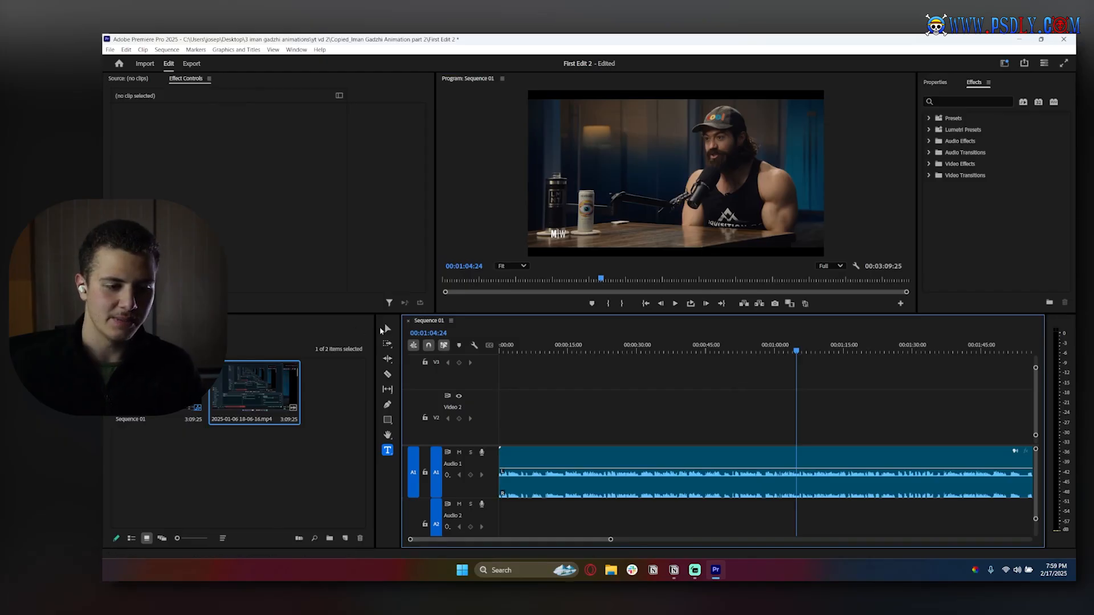
{"action": "left_click", "coordinate": [385, 329]}
{"action": "scroll", "coordinate": [719, 405], "scroll_direction": "down", "scroll_amount": 3}
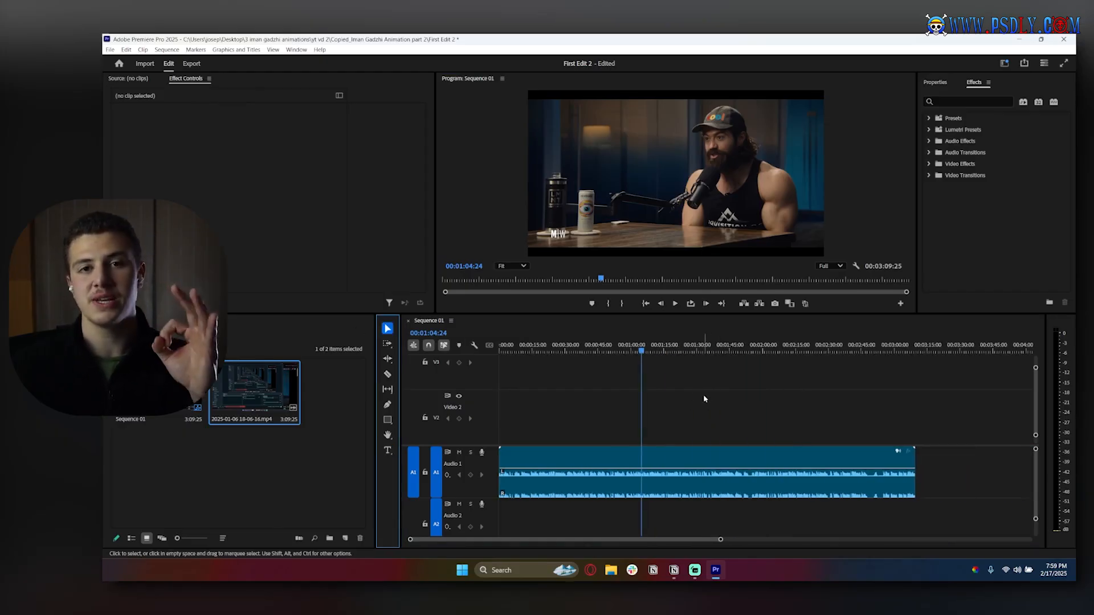
{"action": "scroll", "coordinate": [741, 397], "scroll_direction": "down", "scroll_amount": 2}
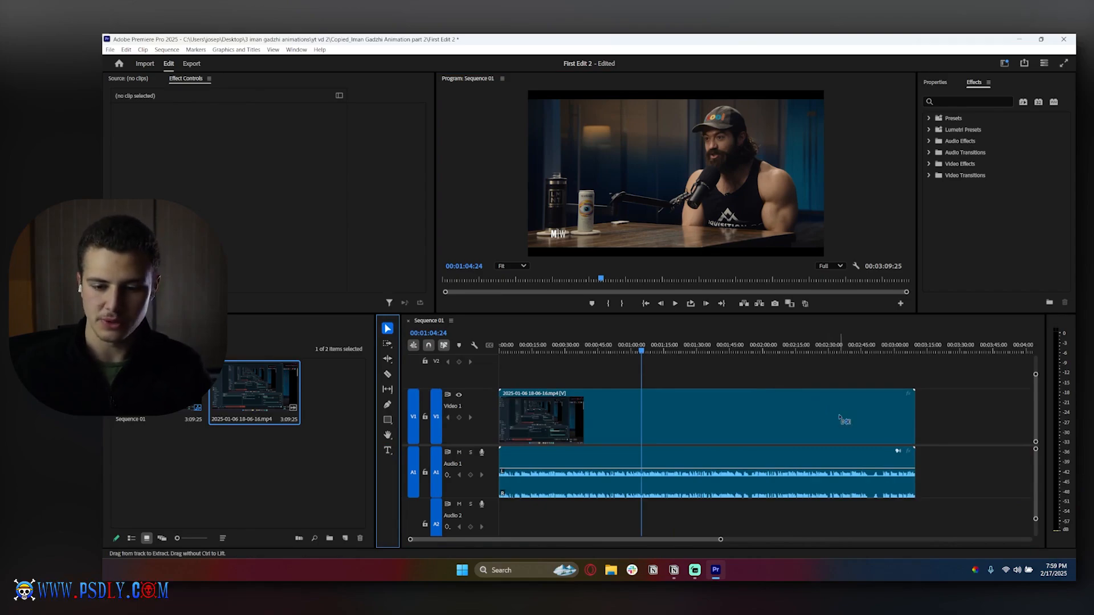
{"action": "scroll", "coordinate": [839, 416], "scroll_direction": "up", "scroll_amount": 3}
{"action": "scroll", "coordinate": [838, 413], "scroll_direction": "down", "scroll_amount": 3}
{"action": "scroll", "coordinate": [838, 413], "scroll_direction": "up", "scroll_amount": 3}
{"action": "scroll", "coordinate": [835, 413], "scroll_direction": "down", "scroll_amount": 3}
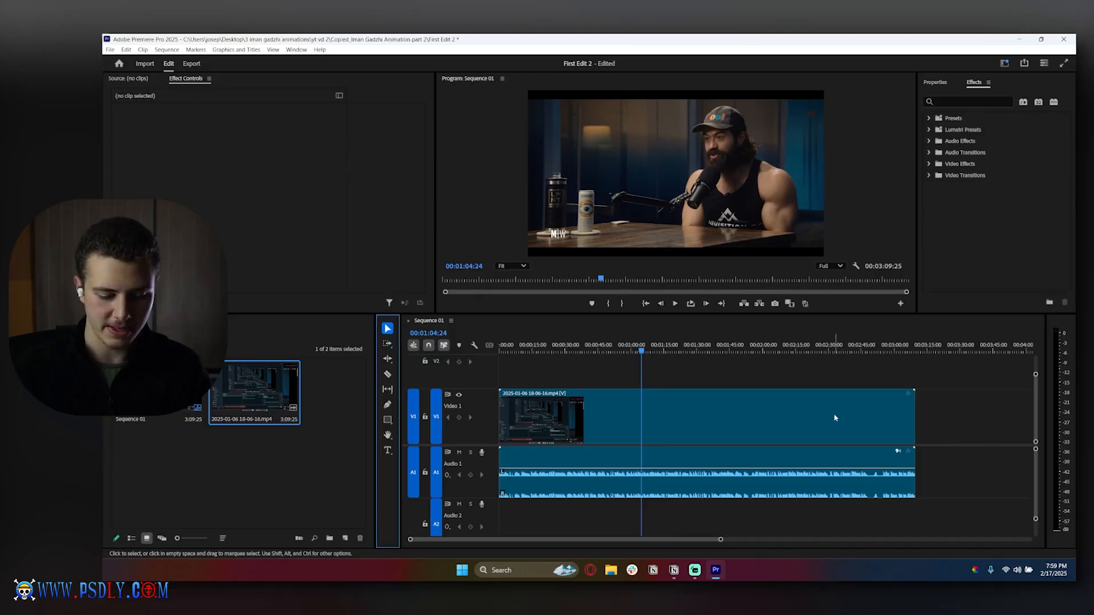
- Zoom and scroll the timeline to examine the full length of the sequence
{"action": "scroll", "coordinate": [912, 393], "scroll_direction": "down", "scroll_amount": 2}
{"action": "scroll", "coordinate": [720, 426], "scroll_direction": "down", "scroll_amount": 1}
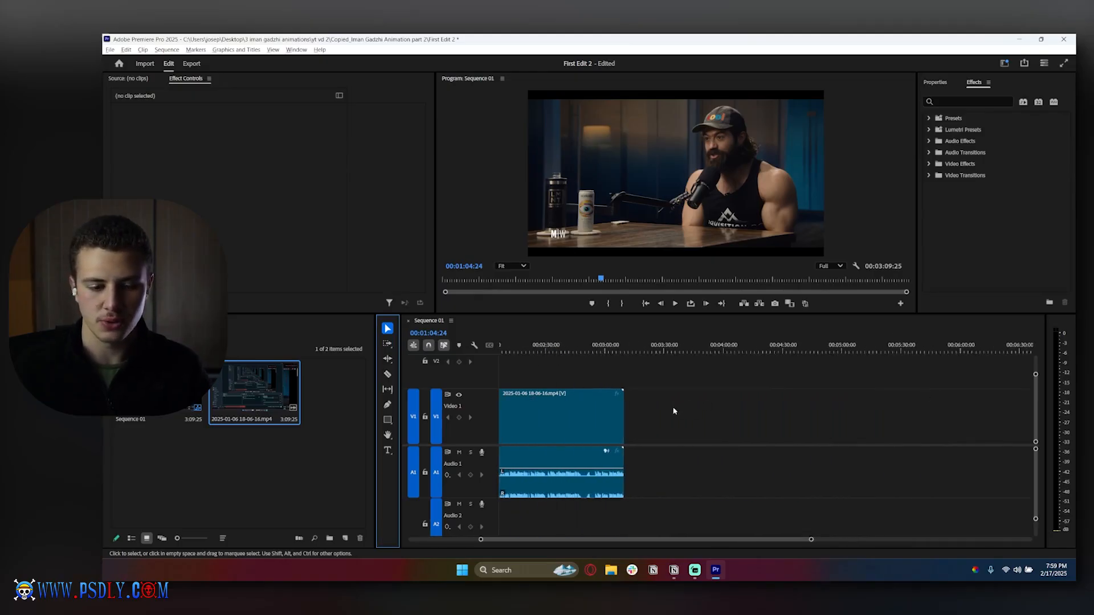
{"action": "scroll", "coordinate": [720, 426], "scroll_direction": "up", "scroll_amount": 4}
{"action": "scroll", "coordinate": [720, 426], "scroll_direction": "down", "scroll_amount": 2}
{"action": "scroll", "coordinate": [721, 430], "scroll_direction": "down", "scroll_amount": 2}
{"action": "scroll", "coordinate": [711, 430], "scroll_direction": "up", "scroll_amount": 4}
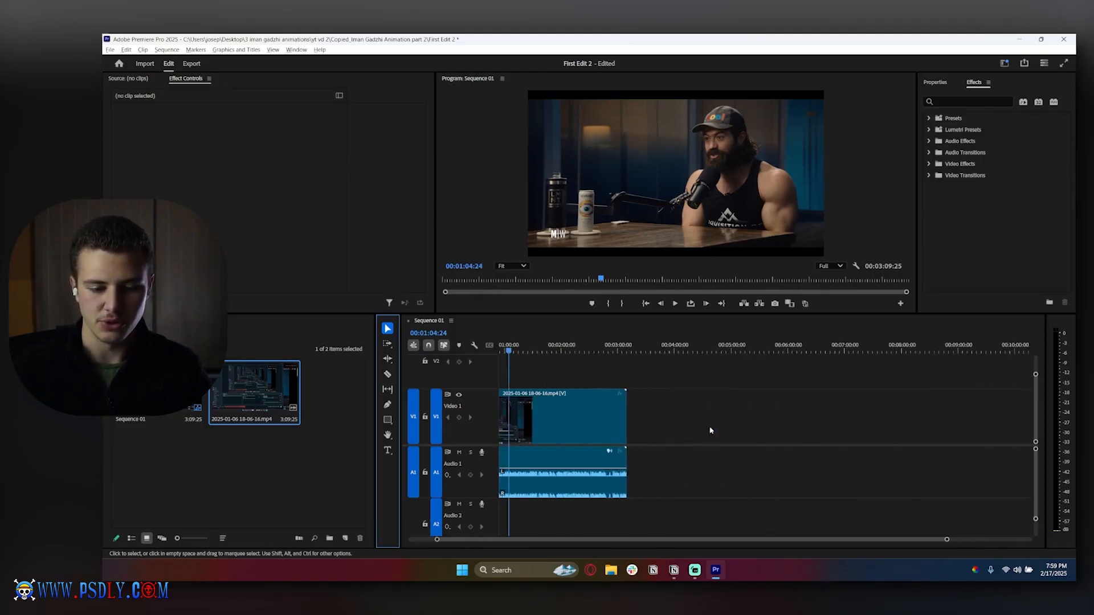
{"action": "scroll", "coordinate": [680, 430], "scroll_direction": "down", "scroll_amount": 4}
{"action": "scroll", "coordinate": [680, 430], "scroll_direction": "up", "scroll_amount": 6}
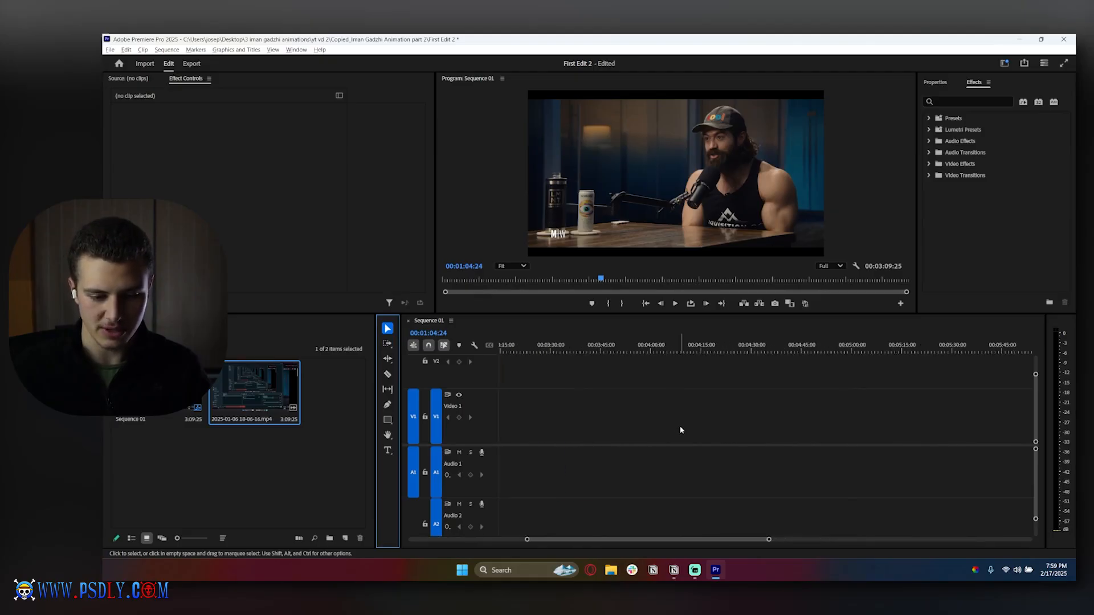
{"action": "scroll", "coordinate": [680, 428], "scroll_direction": "down", "scroll_amount": 1}
{"action": "scroll", "coordinate": [678, 431], "scroll_direction": "up", "scroll_amount": 10}
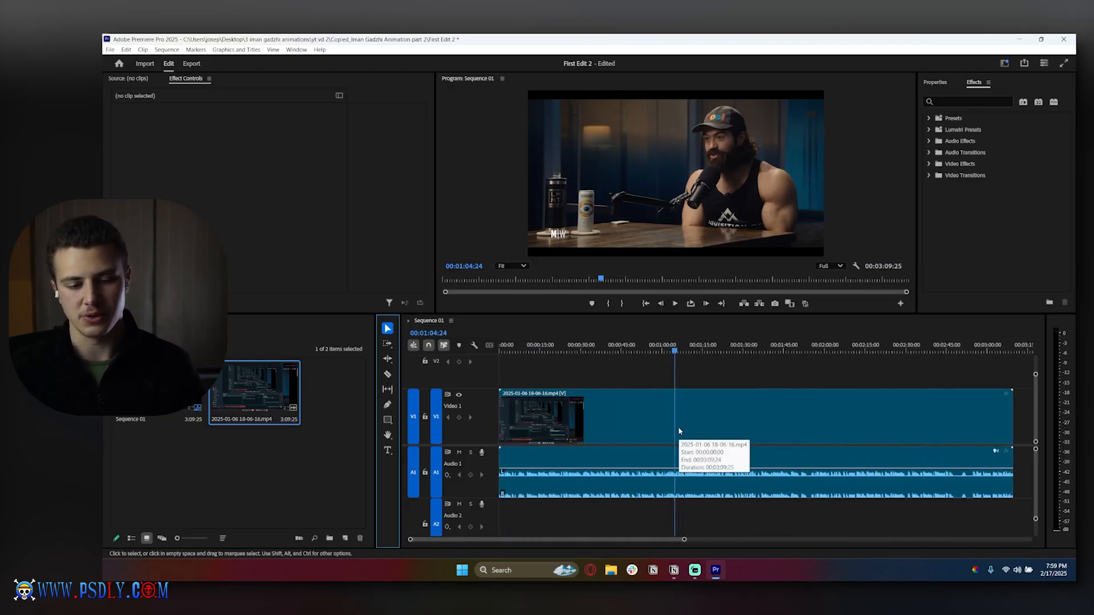
{"action": "left_click_drag", "start_coordinate": [656, 539], "coordinate": [746, 548]}
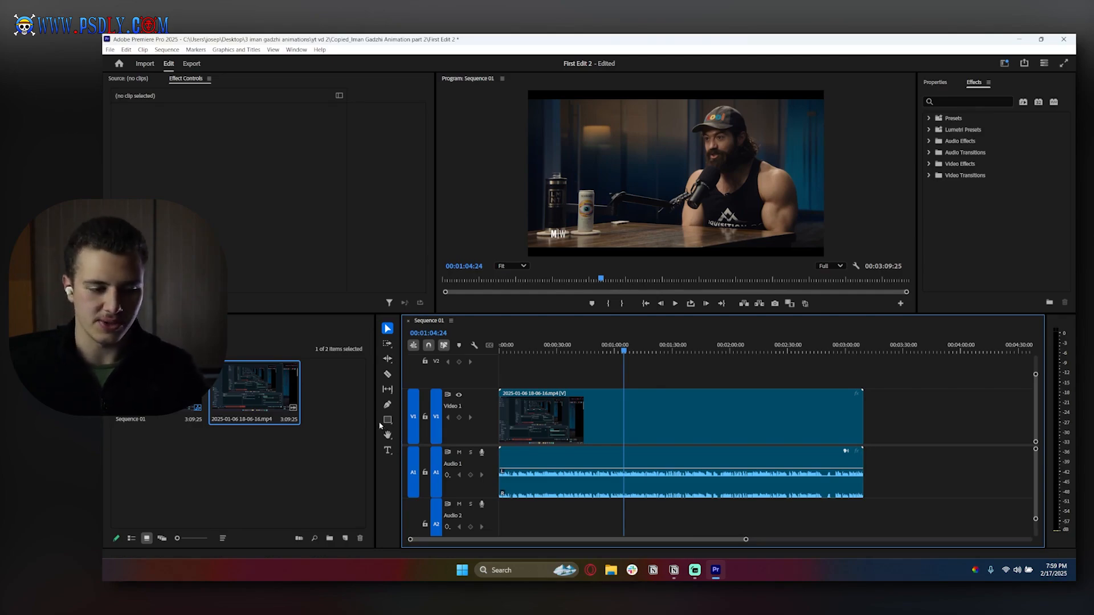
- Draw a polygon shape over the frame with the Pen tool and undo it
{"action": "left_click", "coordinate": [386, 344]}
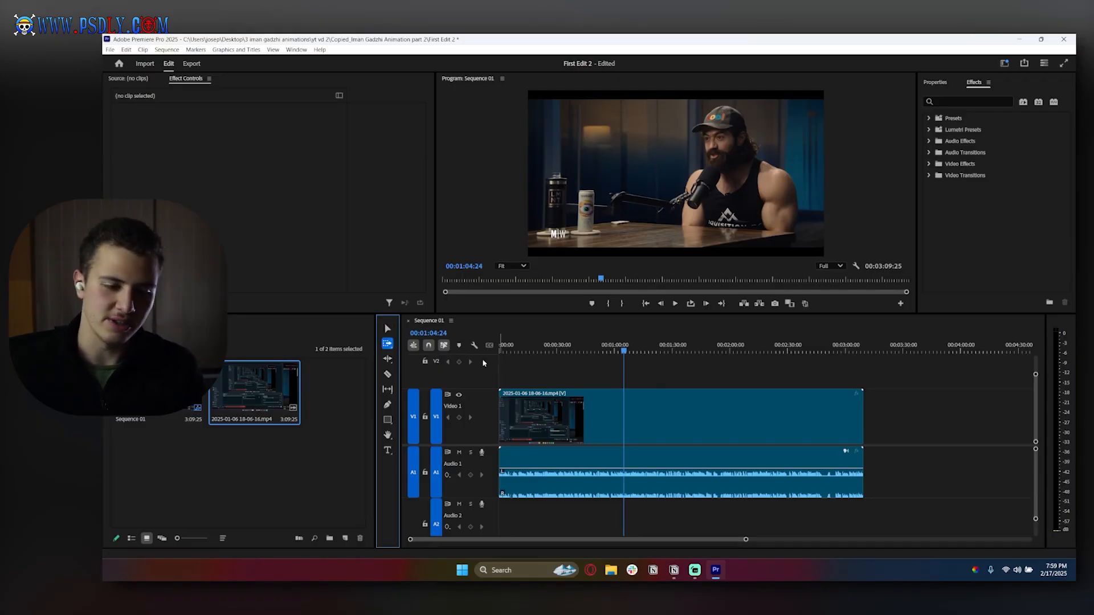
{"action": "left_click", "coordinate": [387, 404]}
{"action": "left_click", "coordinate": [592, 145]}
{"action": "left_click", "coordinate": [676, 125]}
{"action": "left_click", "coordinate": [739, 159]}
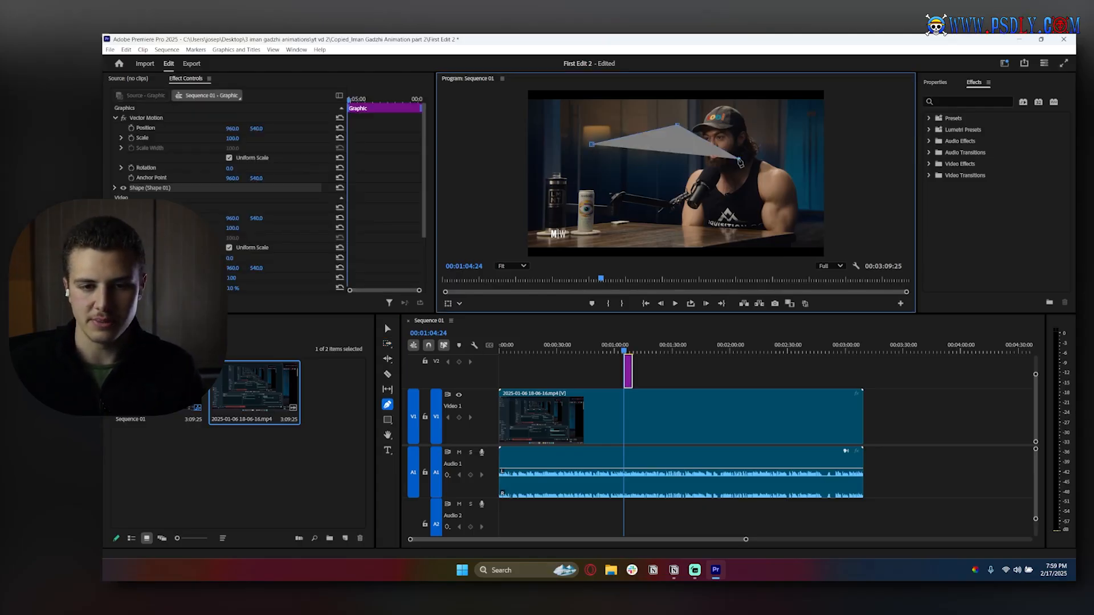
{"action": "left_click", "coordinate": [714, 211]}
{"action": "left_click", "coordinate": [576, 207]}
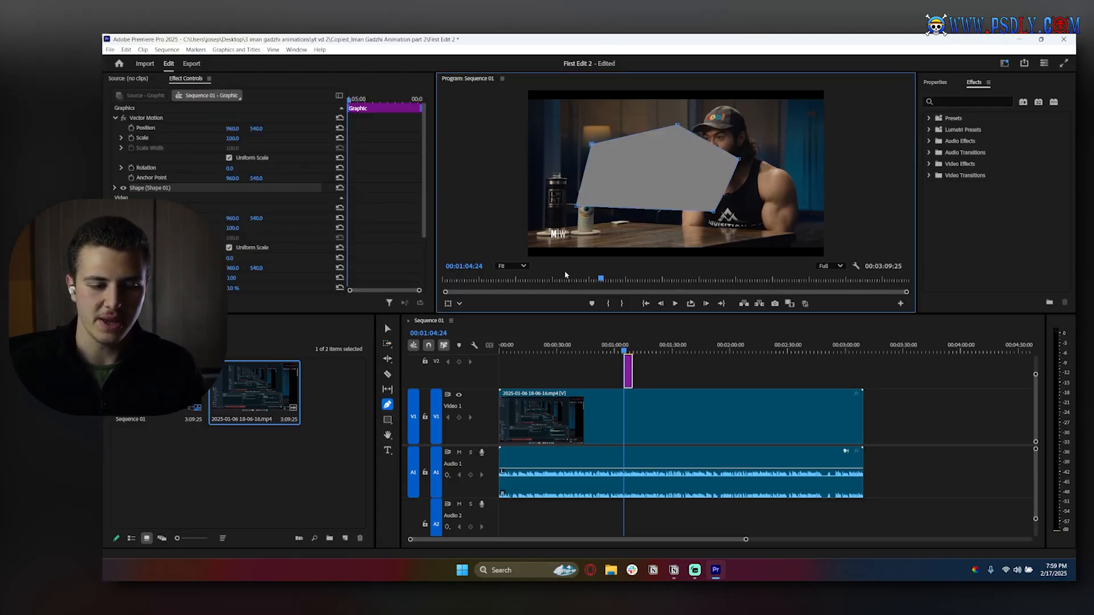
{"action": "key", "text": "ctrl+z"}
{"action": "key", "text": "ctrl+z"}
{"action": "key", "text": "ctrl+z"}
{"action": "key", "text": "ctrl+z"}
{"action": "key", "text": "ctrl+z"}
{"action": "key", "text": "ctrl+z"}
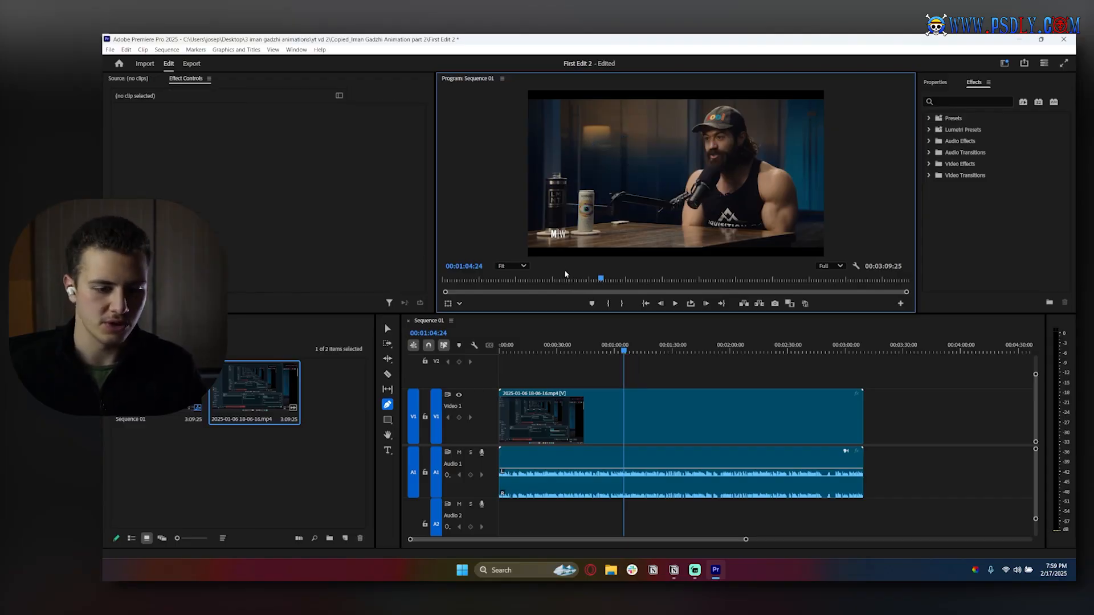
- Draw a rectangle over the frame with the Rectangle tool and undo it
{"action": "left_click", "coordinate": [387, 420]}
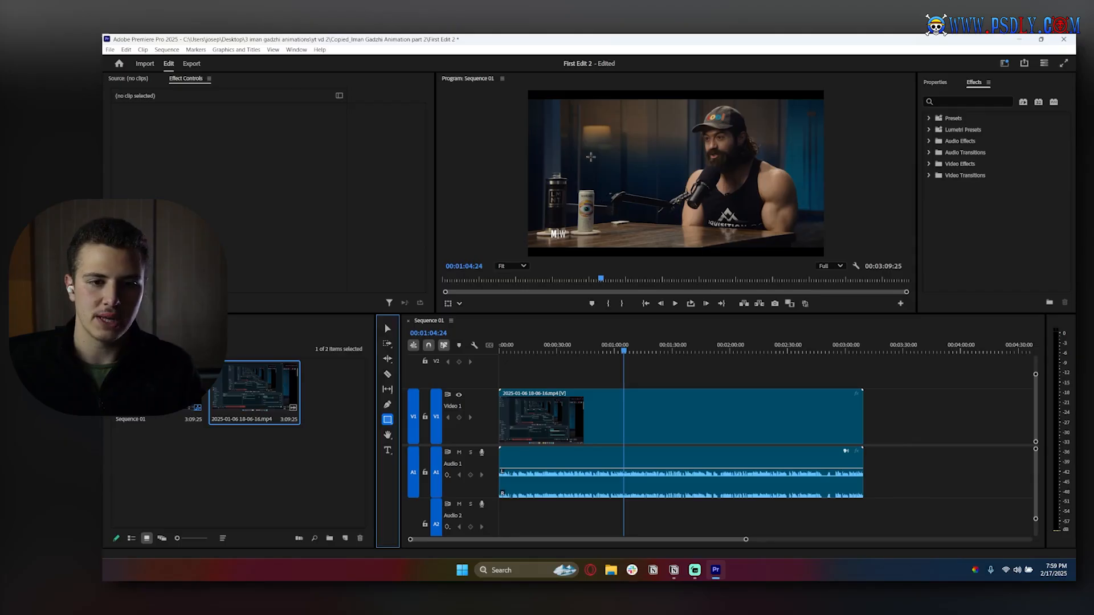
{"action": "left_click_drag", "start_coordinate": [592, 142], "coordinate": [735, 183]}
{"action": "key", "text": "ctrl+z"}
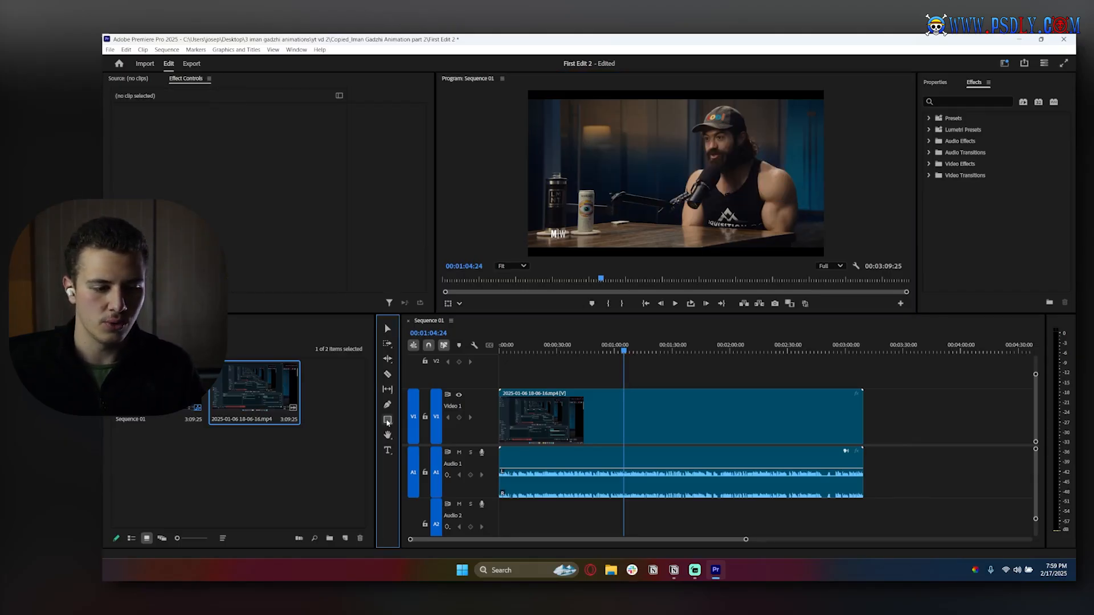
- Try the Ellipse and Polygon shape tools, drawing a shape on the frame with each and undoing it
{"action": "left_click", "coordinate": [387, 420]}
{"action": "left_click", "coordinate": [422, 430]}
{"action": "left_click_drag", "start_coordinate": [624, 102], "coordinate": [735, 171]}
{"action": "key", "text": "ctrl+z"}
{"action": "left_click", "coordinate": [387, 419]}
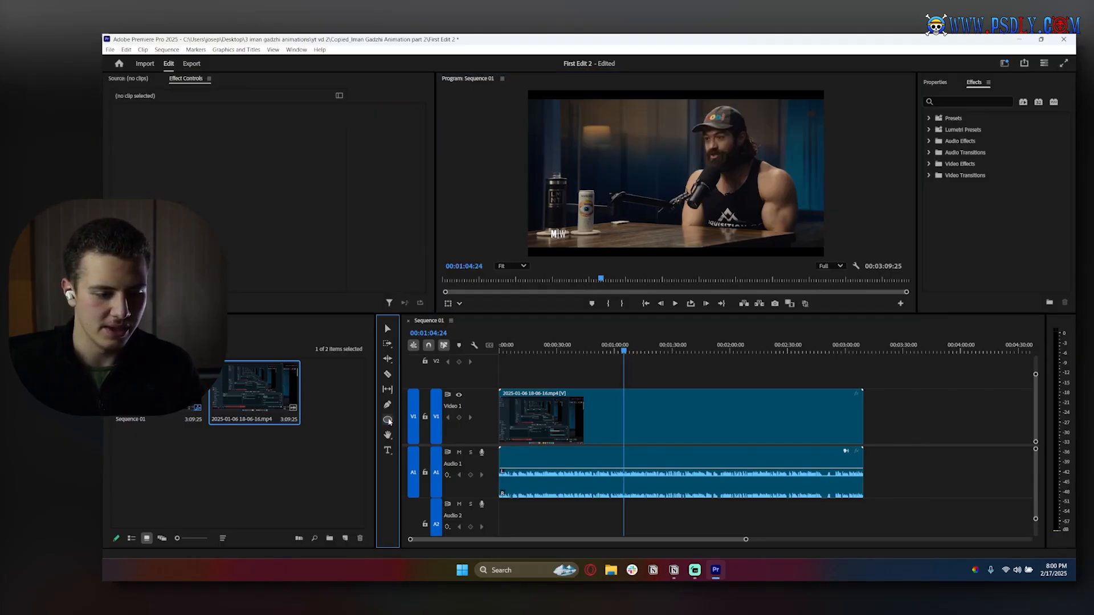
{"action": "left_click", "coordinate": [422, 440]}
{"action": "left_click_drag", "start_coordinate": [624, 118], "coordinate": [708, 199]}
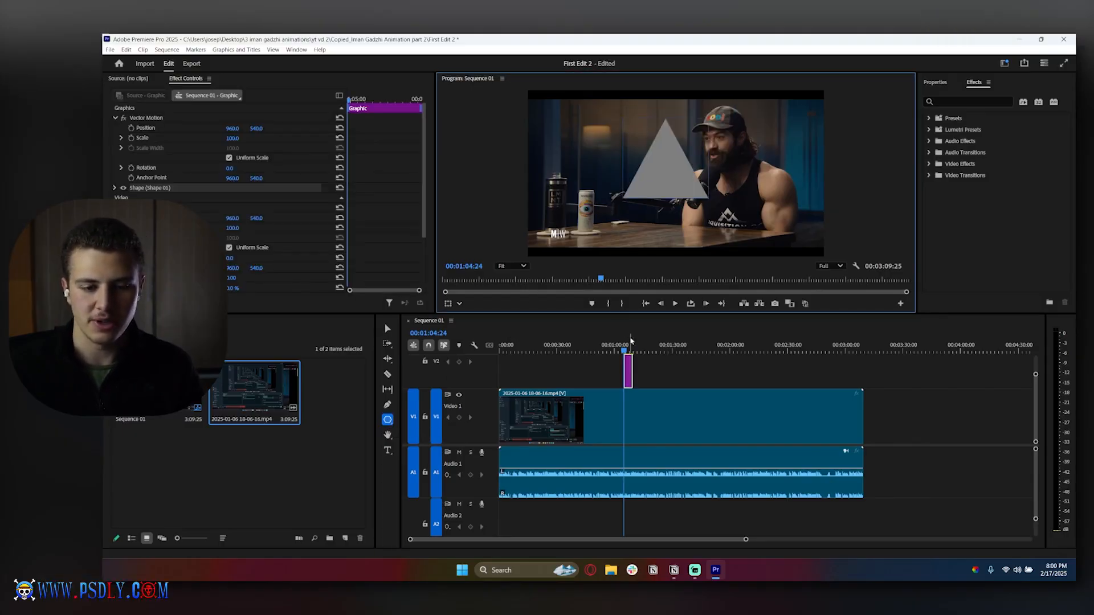
{"action": "key", "text": "ctrl+z"}
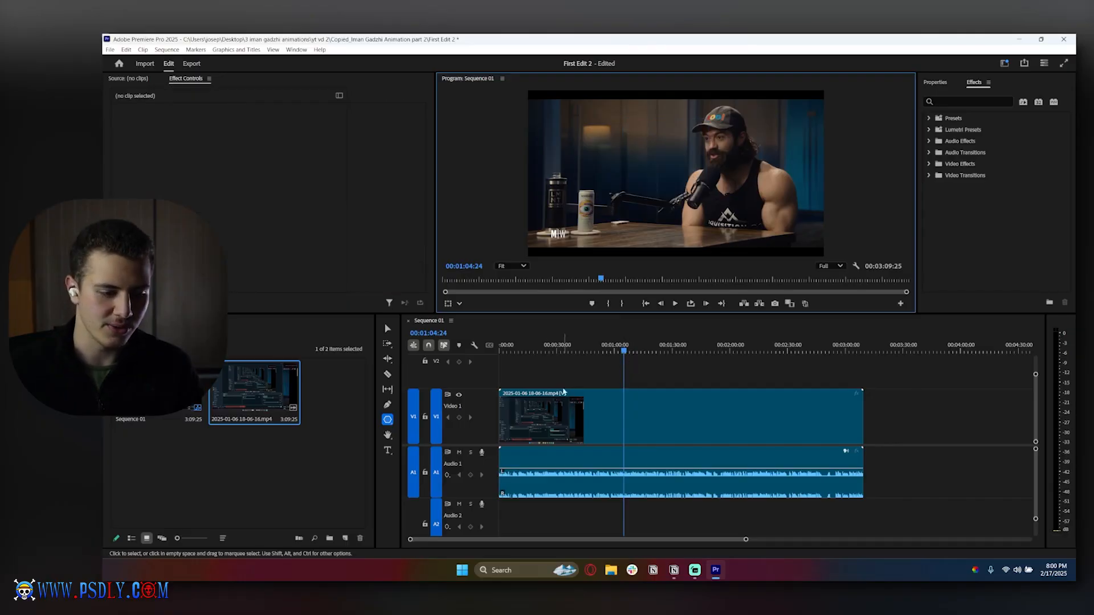
- Pan the Program Monitor view with the Hand tool, then reset the monitor zoom to Fit
{"action": "left_click", "coordinate": [387, 435]}
{"action": "left_click_drag", "start_coordinate": [646, 159], "coordinate": [667, 179]}
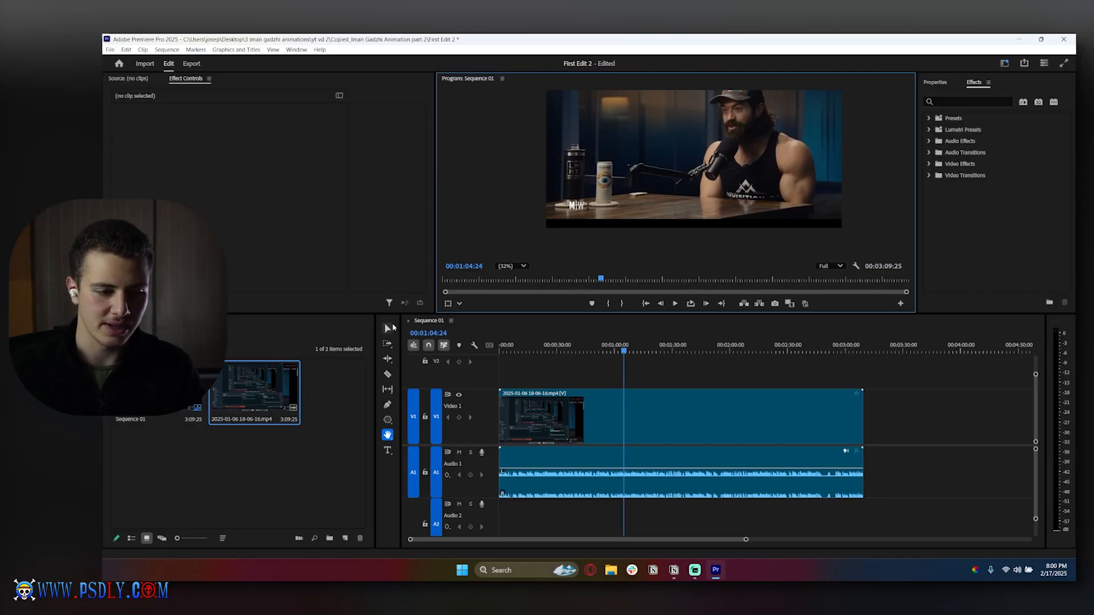
{"action": "left_click", "coordinate": [391, 327]}
{"action": "mouse_move", "coordinate": [700, 150]}
{"action": "left_mouse_down"}
{"action": "mouse_move", "coordinate": [556, 235]}
{"action": "mouse_move", "coordinate": [567, 203]}
{"action": "mouse_move", "coordinate": [699, 163]}
{"action": "left_mouse_up"}
{"action": "left_click", "coordinate": [514, 266]}
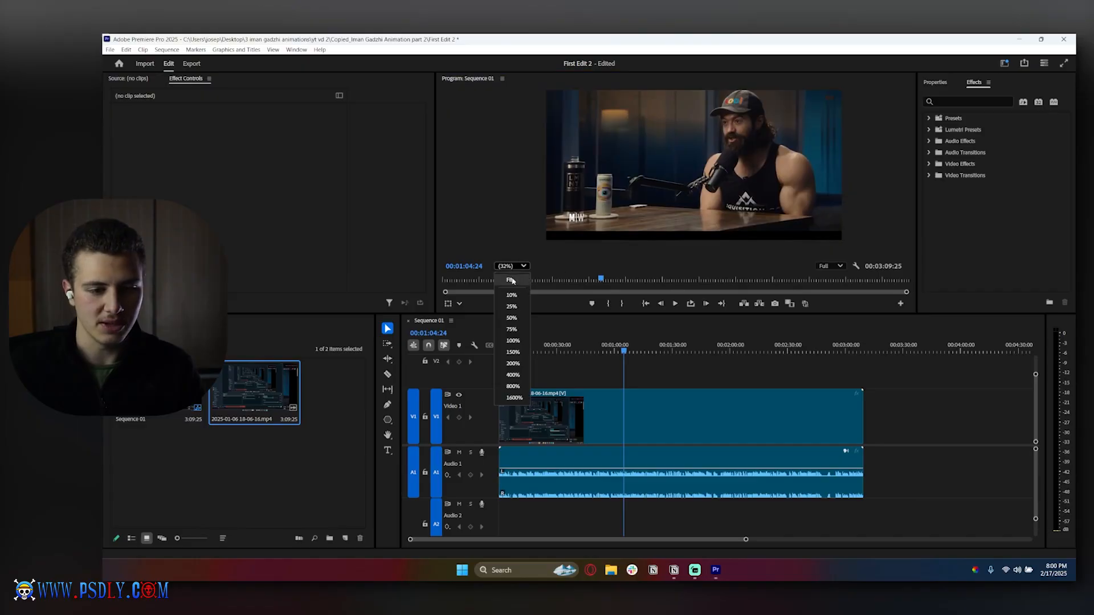
{"action": "left_click", "coordinate": [514, 266]}
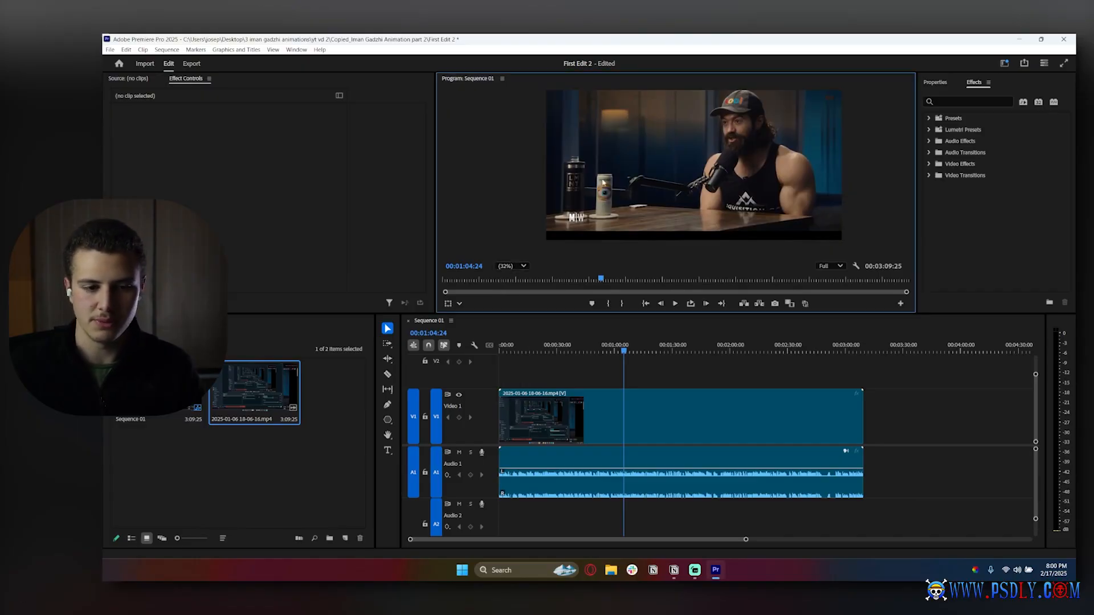
{"action": "left_click", "coordinate": [514, 266]}
{"action": "left_click", "coordinate": [512, 281]}
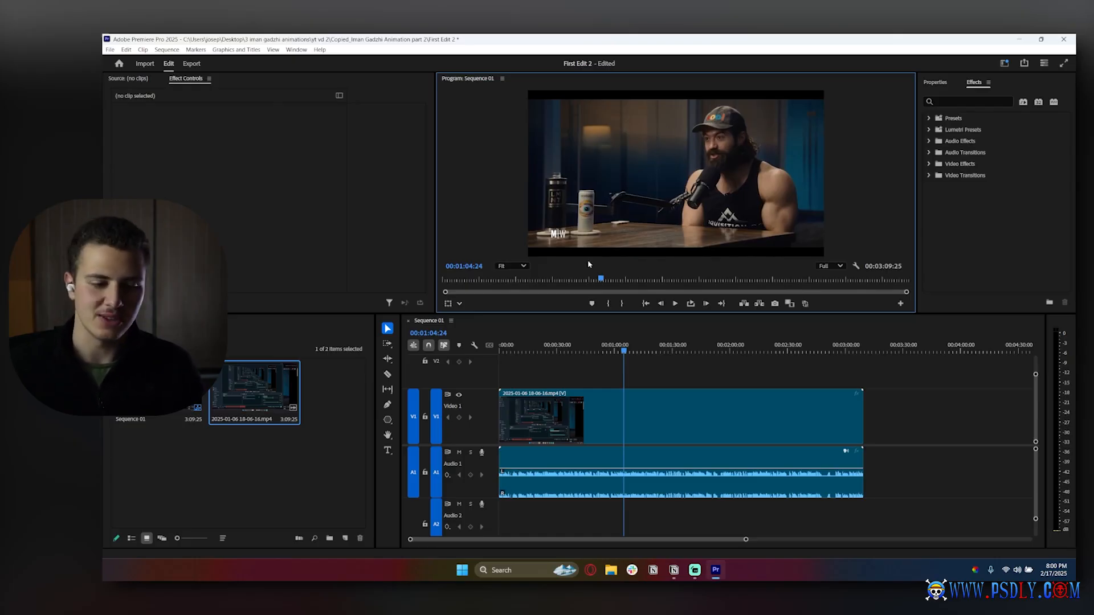